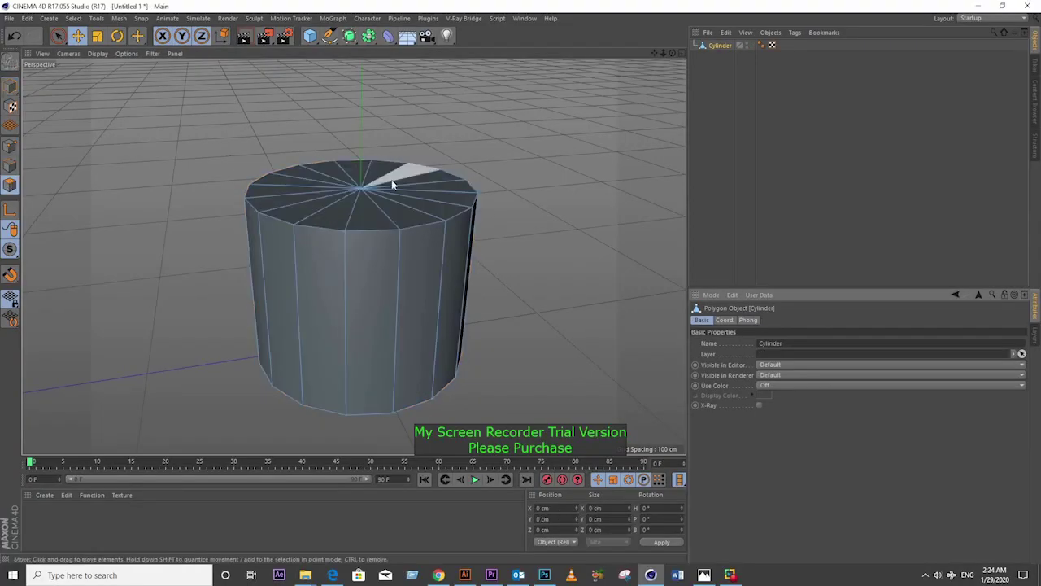
- Inset the cylinder's top cap with Extrude Inner to leave a rim
right_click(447, 248)
left_click(465, 337)
left_click_drag(456, 269, 423, 269)
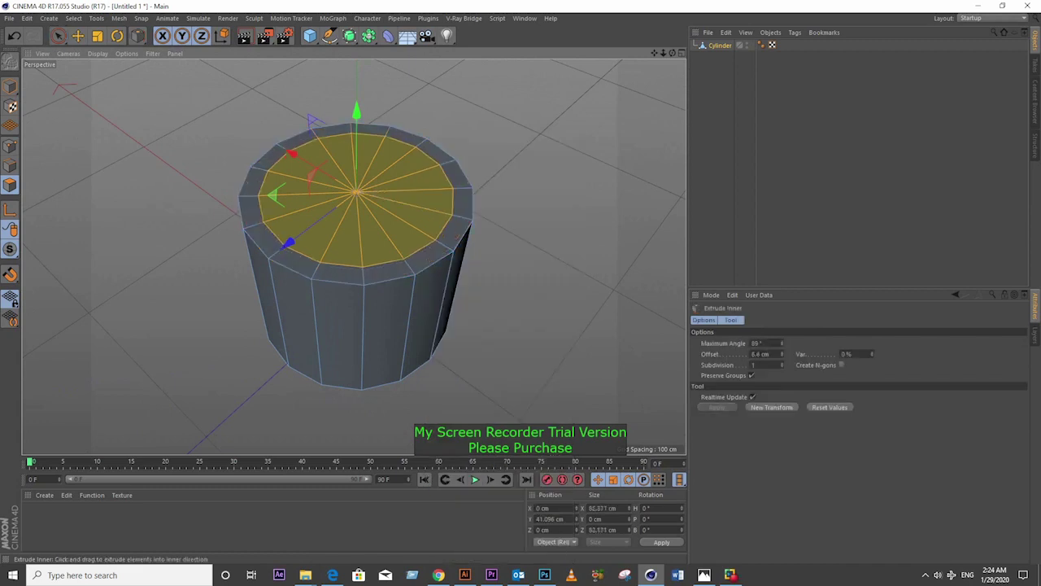
- Extrude the inset cap down into the cylinder and switch to the four-view layout
right_click(447, 248)
left_click(488, 270)
left_click_drag(366, 212, 366, 161)
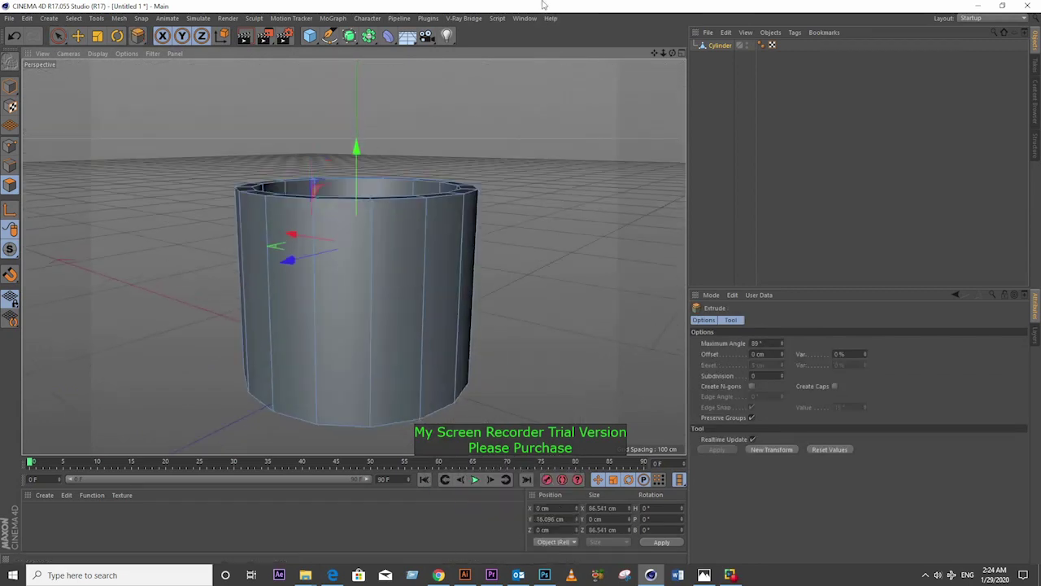
key("F5")
scroll(500, 360, "up", 5)
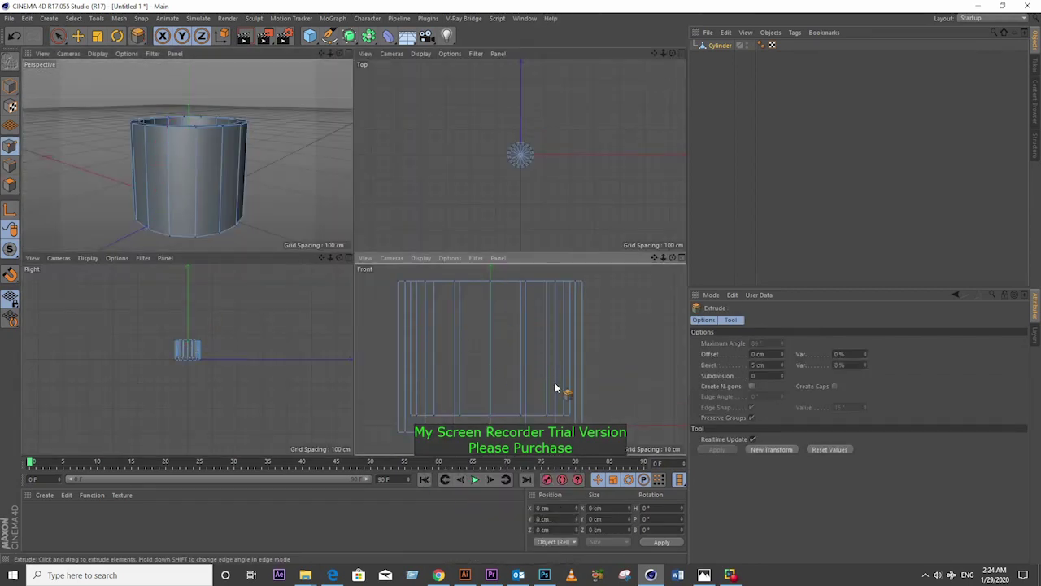
- Add horizontal loop cuts around the cup and set up point box-selection that includes hidden points
key("k")
mouse_move(212, 122)
left_mouse_down("alt")
mouse_move(230, 165)
mouse_move(462, 388)
left_mouse_up("alt")
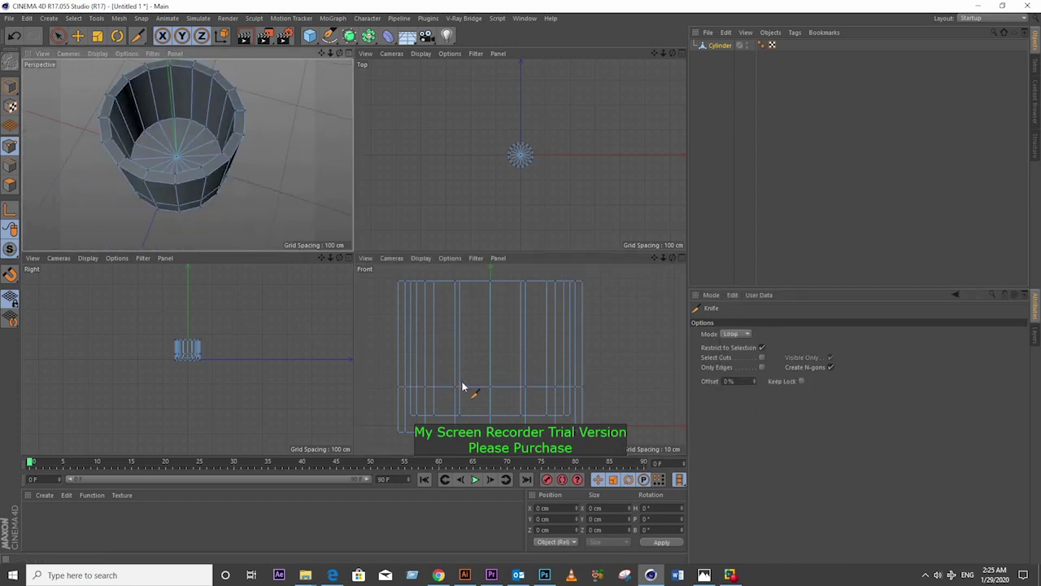
left_click(9, 147)
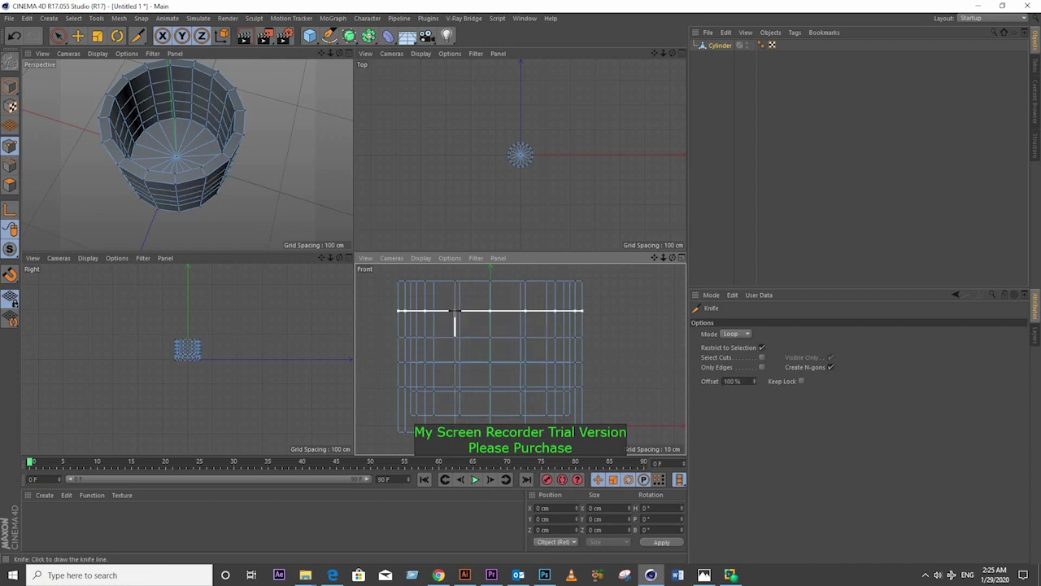
left_click_drag(56, 35, 93, 61)
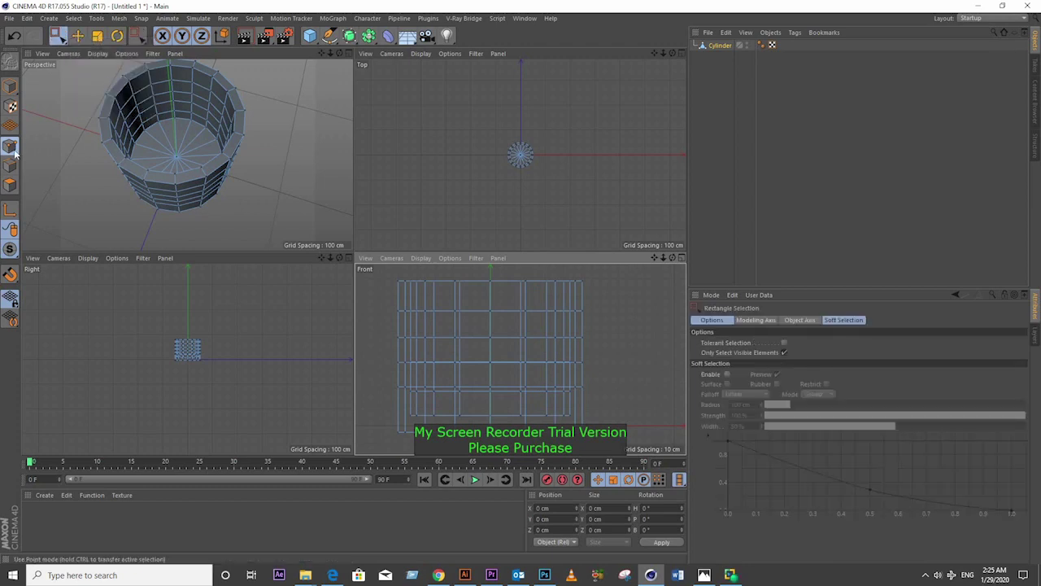
left_click(784, 352)
- Select the bottom rows of points and scale them inward to round the base
left_click_drag(379, 438, 617, 409)
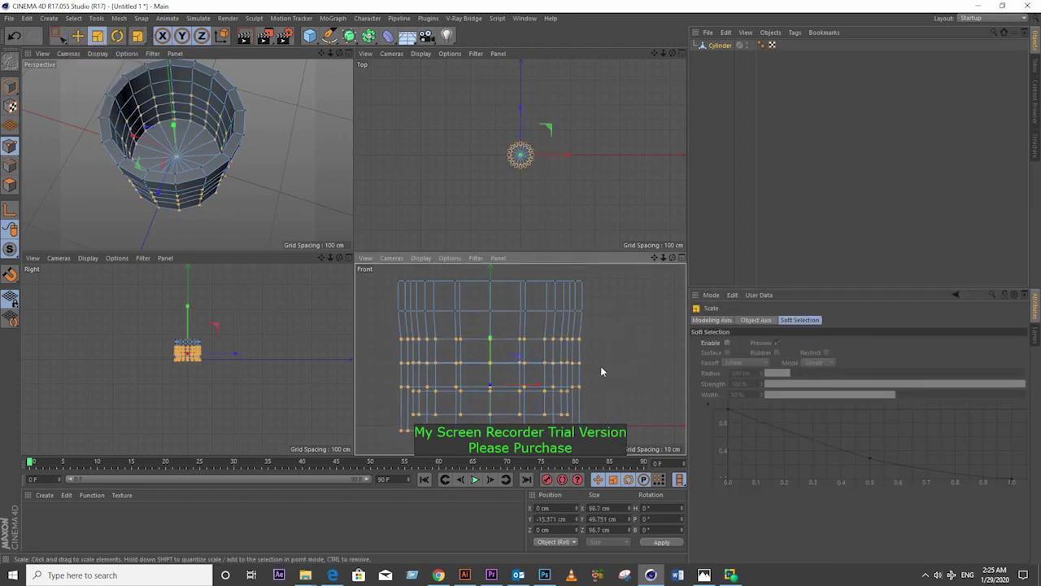
left_click_drag(620, 347, 368, 448)
left_click(97, 35)
mouse_move(610, 376)
left_mouse_down()
mouse_move(583, 389)
mouse_move(582, 404)
left_mouse_up()
left_click(57, 36)
key("t")
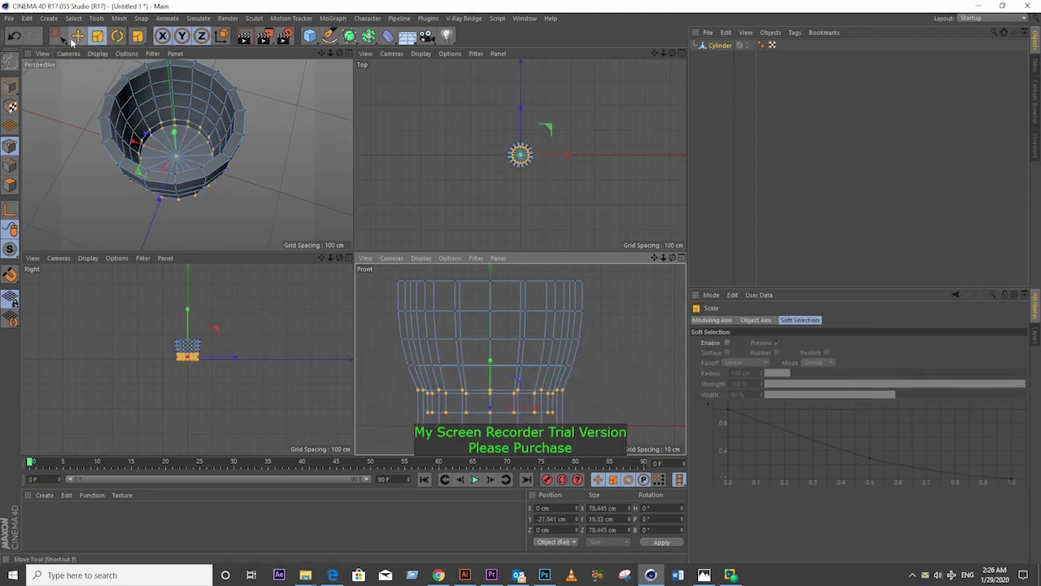
left_click_drag(548, 340, 513, 342)
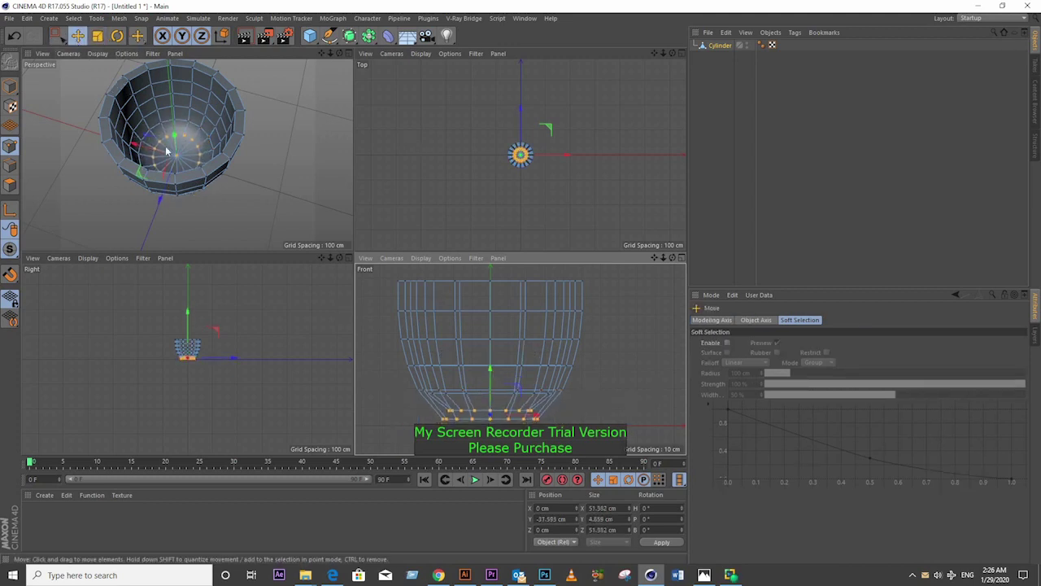
- Select the cup's top ring of points in the side view
mouse_move(166, 151)
left_mouse_down("alt")
mouse_move(79, 86)
mouse_move(160, 167)
mouse_move(209, 88)
mouse_move(173, 177)
left_mouse_up("alt")
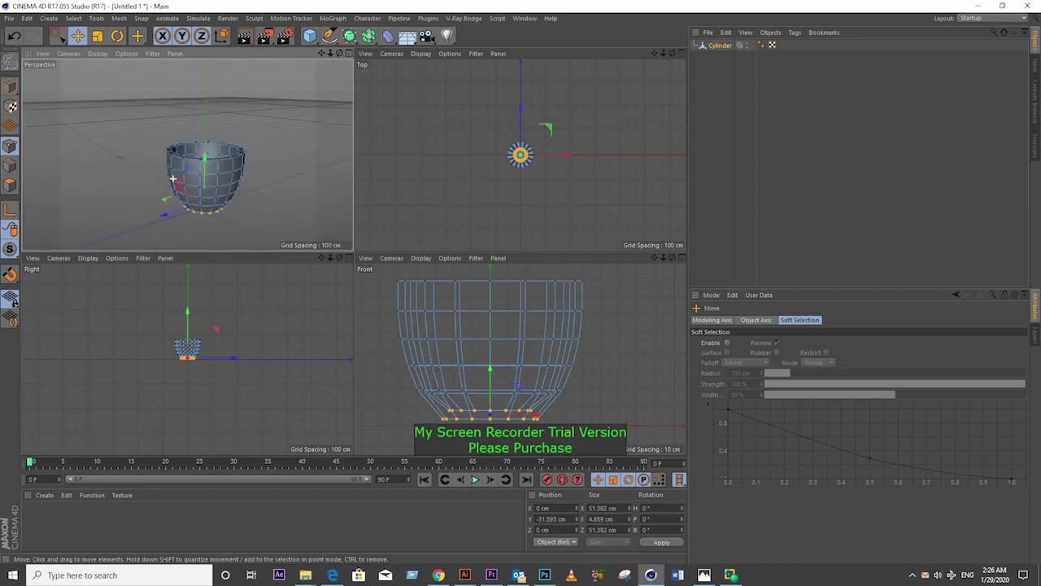
key("0")
left_click_drag(610, 273, 374, 321)
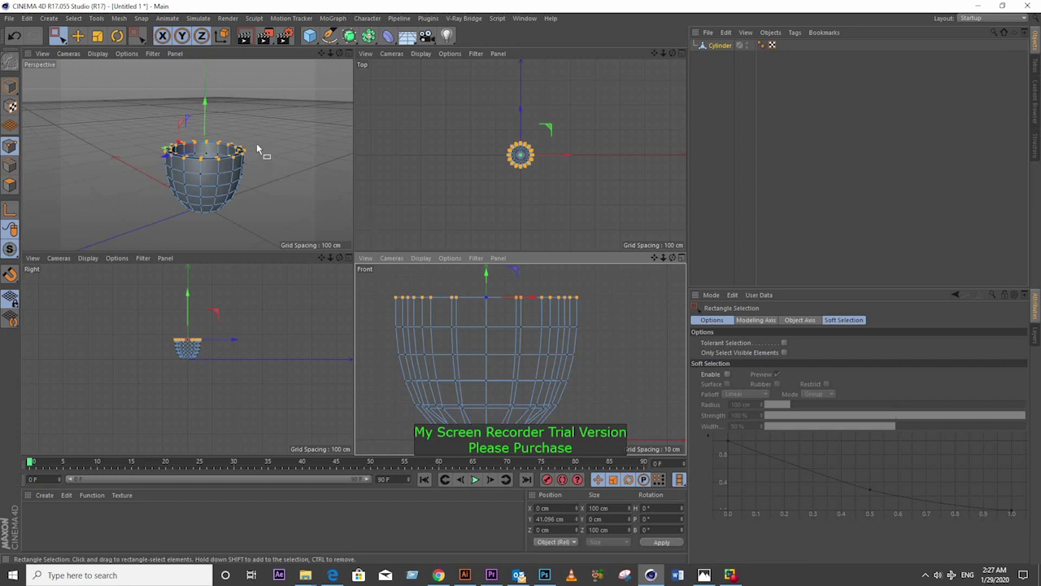
- Add a Subdivision Surface and parent the Cylinder under it
key("t")
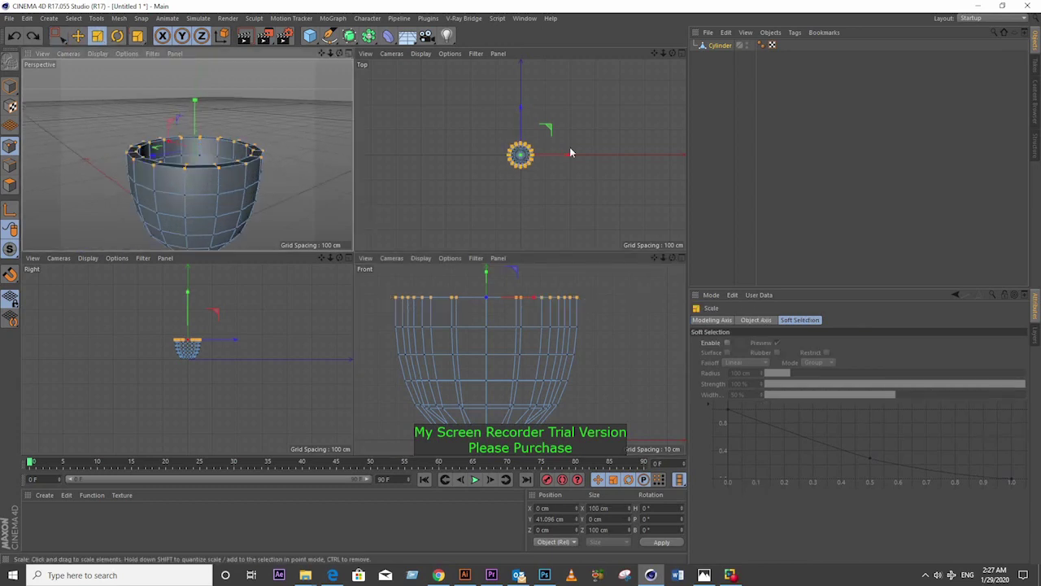
left_click_drag(350, 35, 387, 51)
left_click_drag(736, 49, 736, 46)
scroll(179, 162, "up", 5)
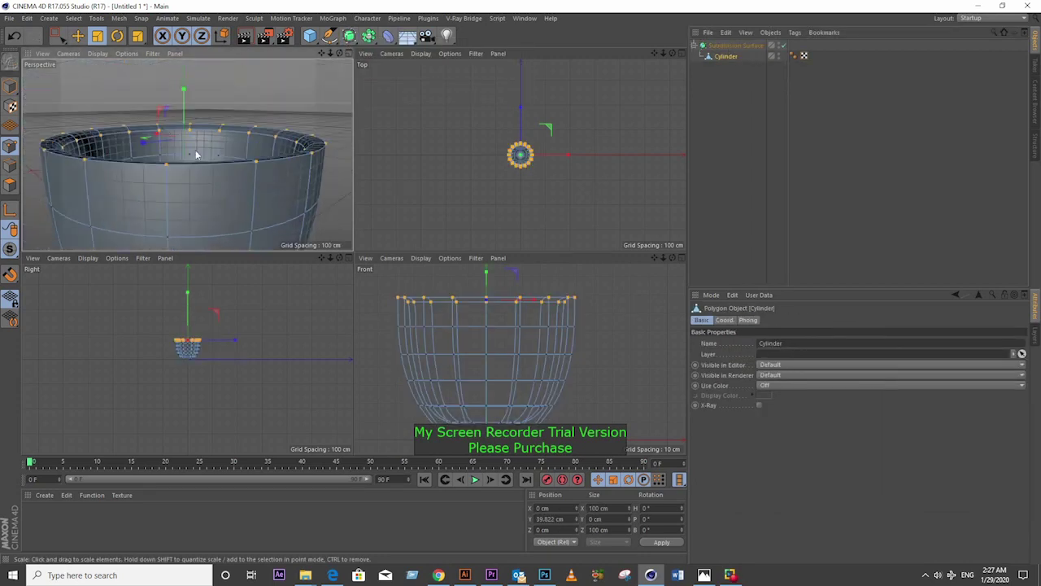
scroll(248, 181, "down", 3)
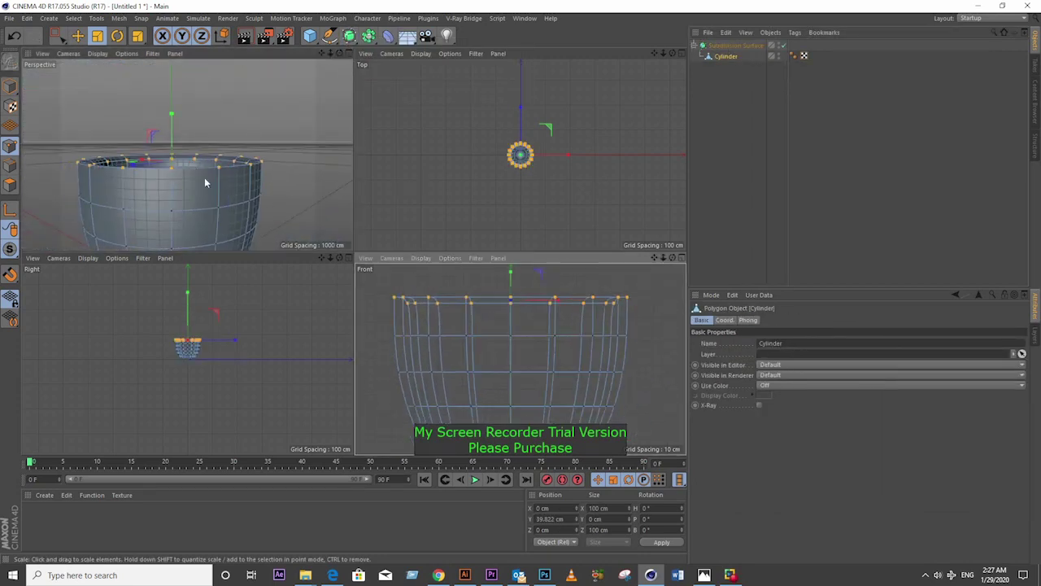
- Box-select the top ring of points and raise the rim slightly higher
left_click(57, 35)
left_click_drag(380, 307, 605, 320)
left_click_drag(511, 277, 511, 241)
mouse_move(151, 225)
left_mouse_down("alt")
mouse_move(179, 203)
mouse_move(131, 208)
mouse_move(163, 203)
left_mouse_up("alt")
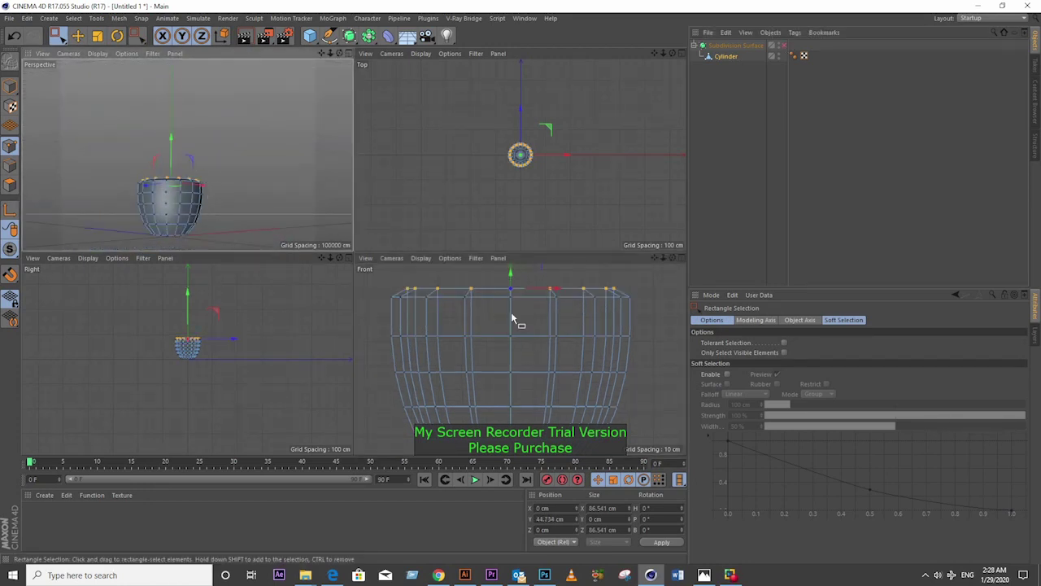
scroll(516, 309, "down", 3)
scroll(150, 154, "up", 3)
mouse_move(150, 155)
left_mouse_down("alt")
mouse_move(139, 251)
mouse_move(214, 204)
mouse_move(220, 168)
left_mouse_up("alt")
scroll(219, 168, "up", 2)
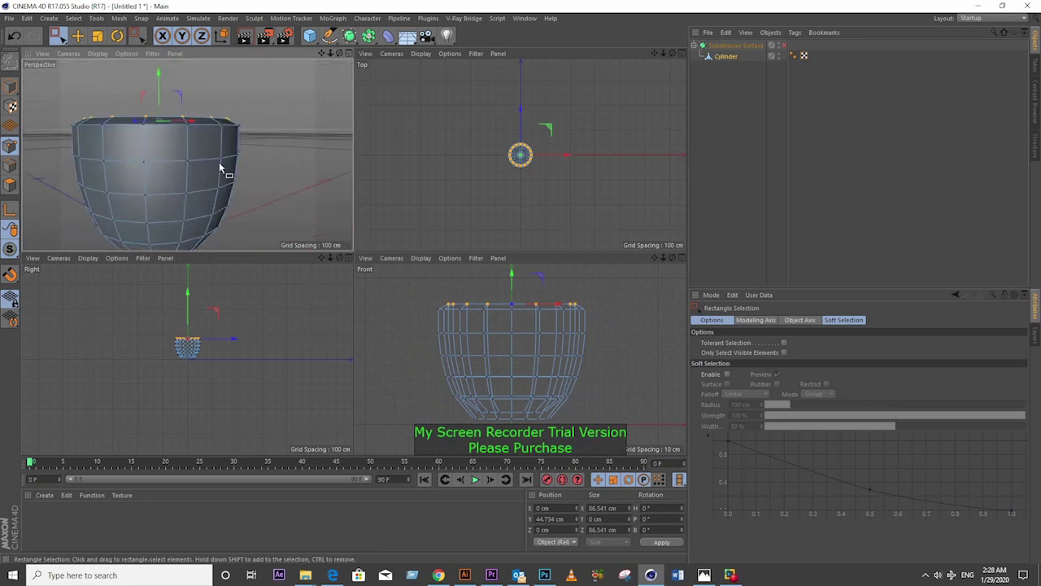
- Add a loop cut around the cup just below the rim
right_click(442, 273)
left_click(472, 320)
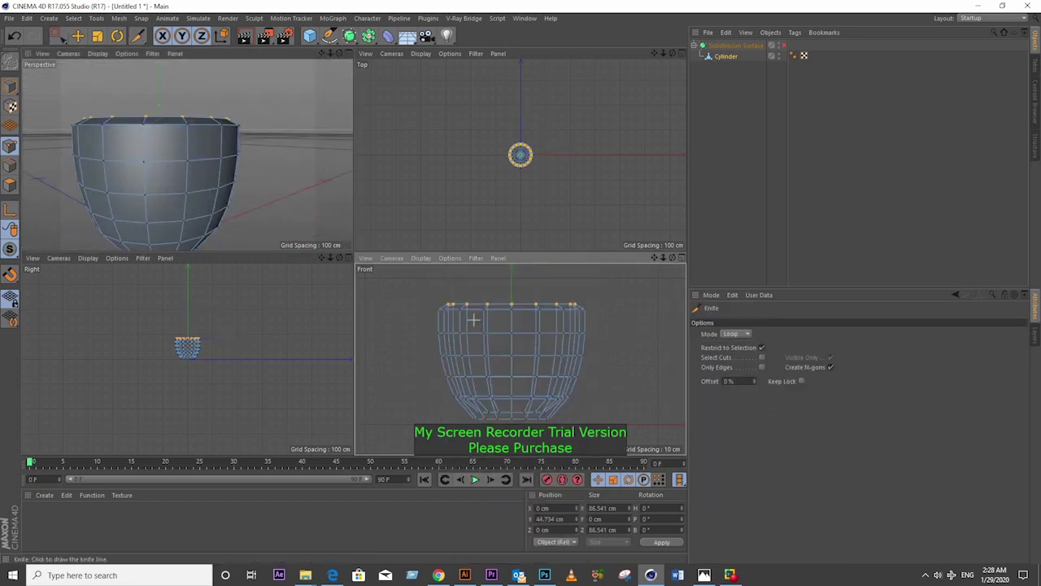
left_click_drag(57, 35, 106, 89)
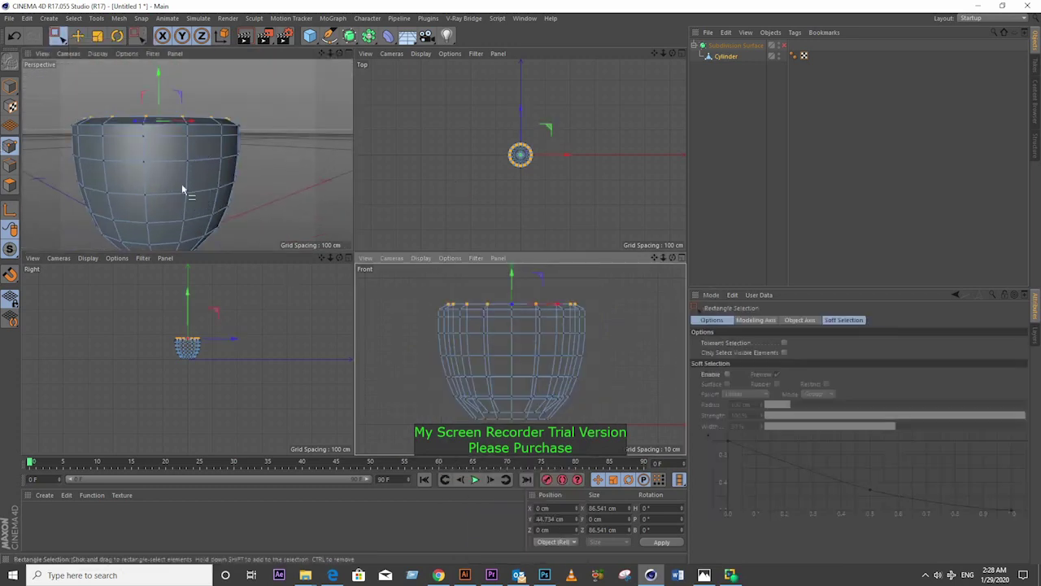
scroll(181, 191, "down", 3)
scroll(416, 355, "down", 1)
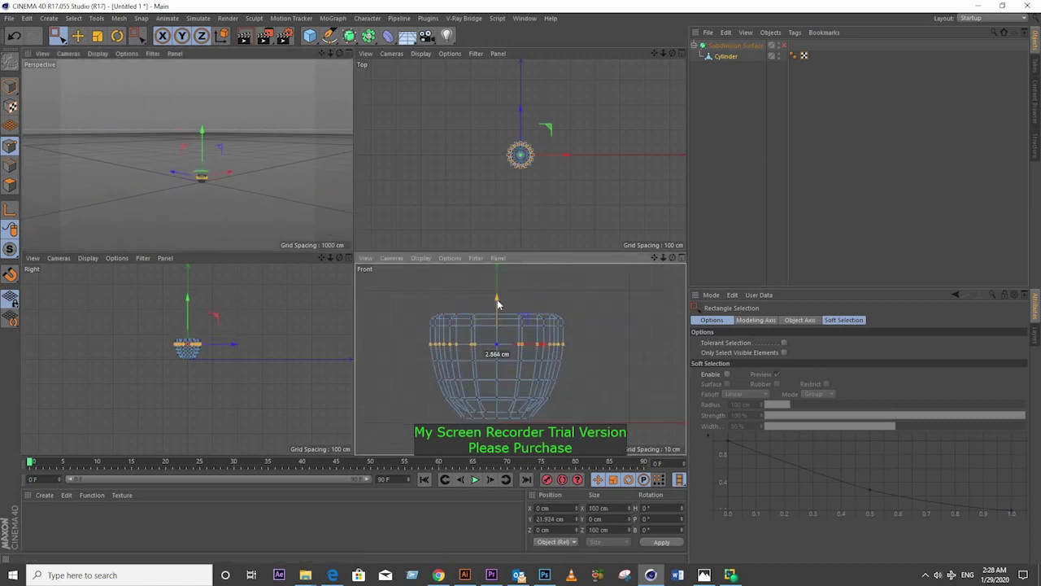
key("9")
mouse_move(198, 191)
left_mouse_down("alt")
mouse_move(200, 244)
mouse_move(249, 161)
left_mouse_up("alt")
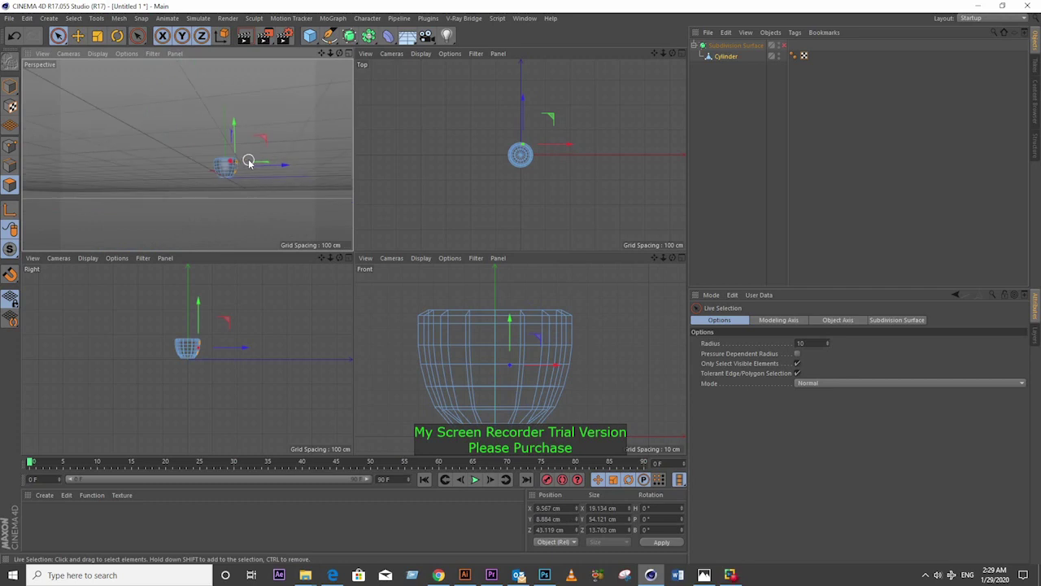
- Extrude the selected side polygons outward to start the handle
key("d")
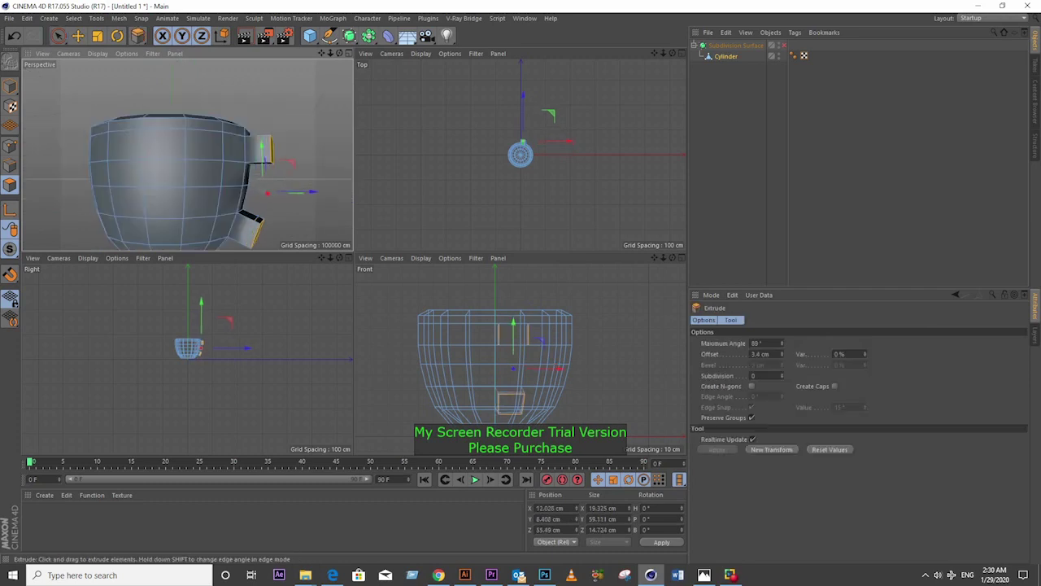
mouse_move(277, 180)
left_mouse_down("alt")
mouse_move(280, 171)
mouse_move(188, 217)
mouse_move(173, 142)
left_mouse_up("alt")
key("r")
scroll(262, 186, "up", 5)
key("space")
- Rotate and tilt the handle-end polygon downward to curve the handle
key("r")
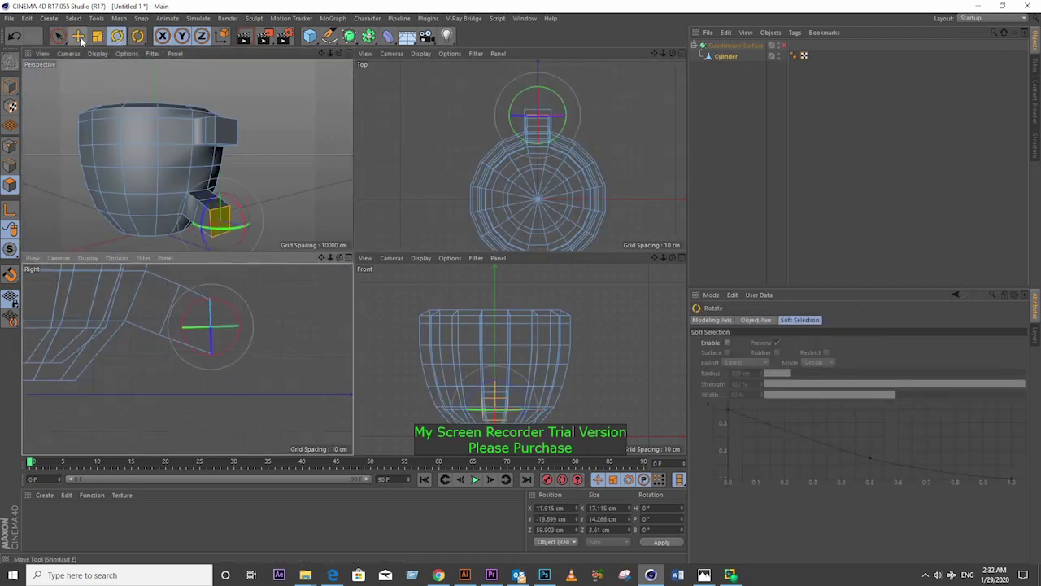
left_click_drag(209, 289, 222, 329)
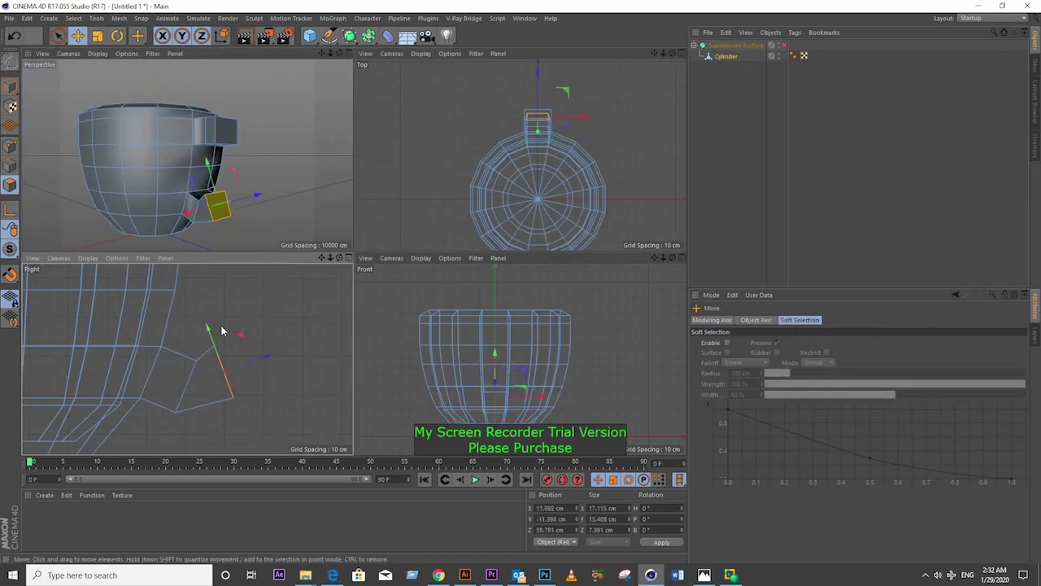
left_click(118, 36)
left_click_drag(224, 375, 193, 328)
key("e")
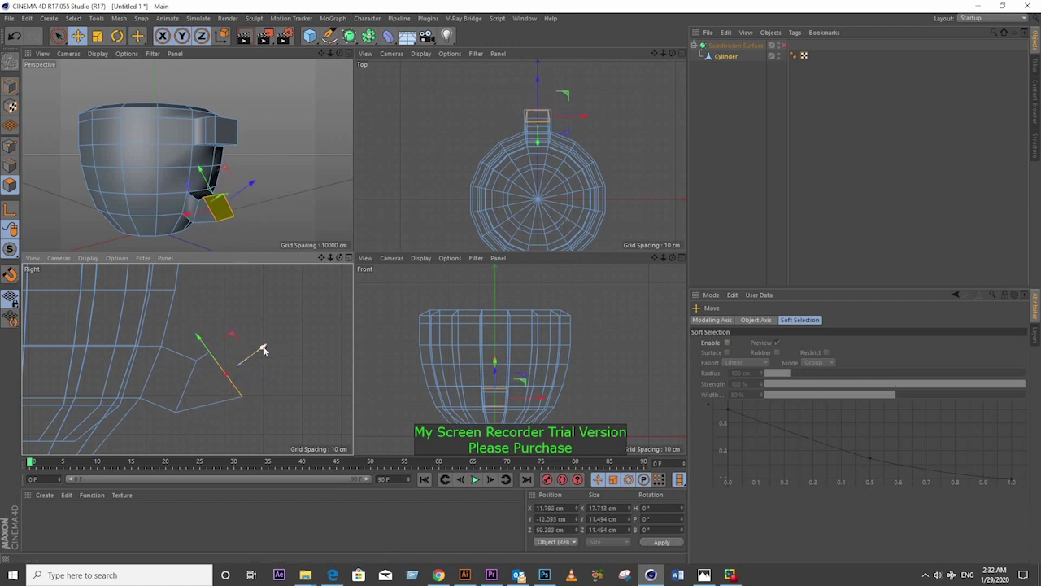
key("0")
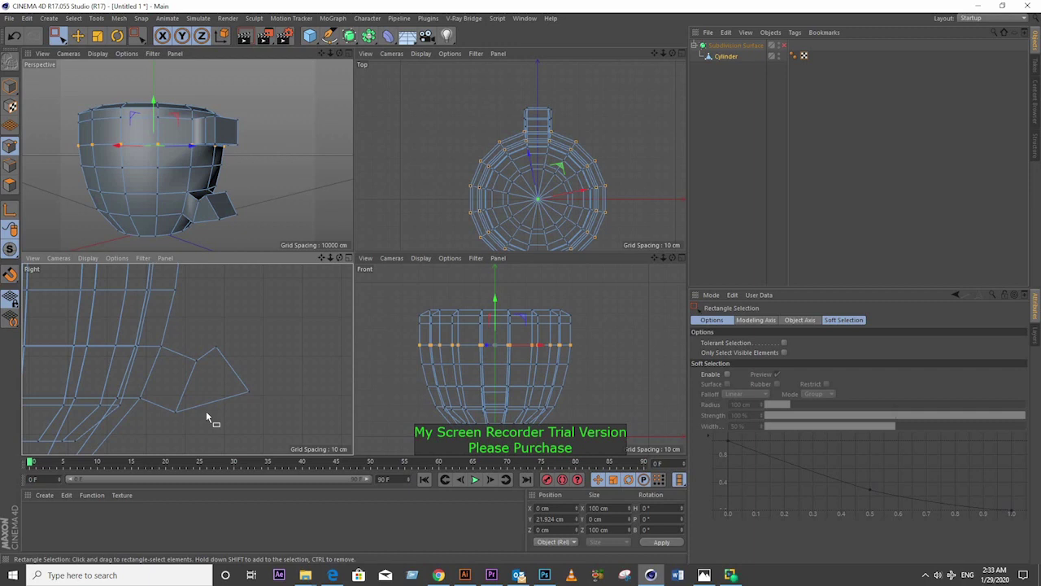
- Pull the lower handle tip outward and bridge the handle's two end faces together
scroll(206, 411, "up", 2)
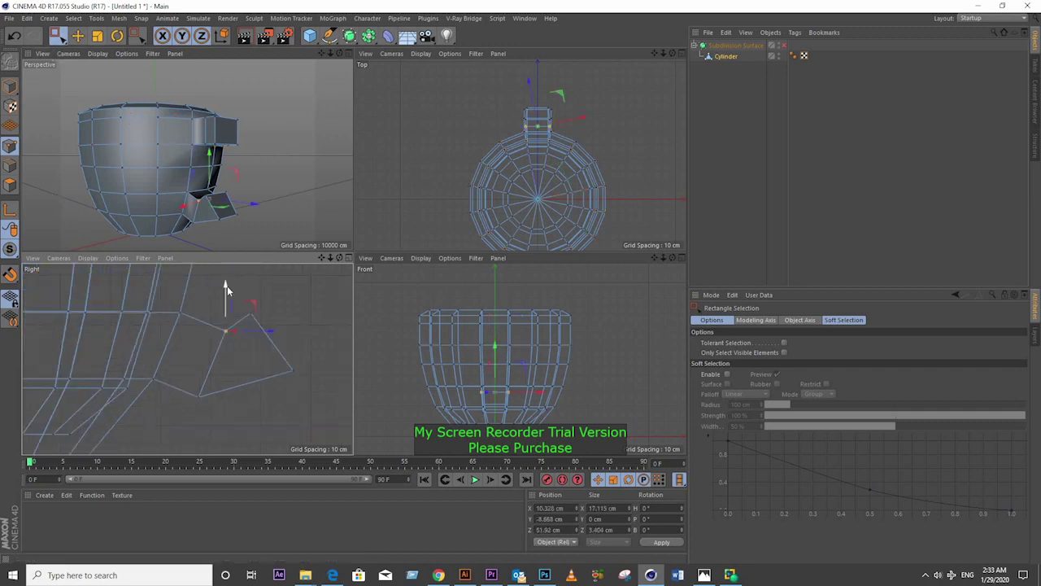
left_click_drag(215, 375, 228, 358)
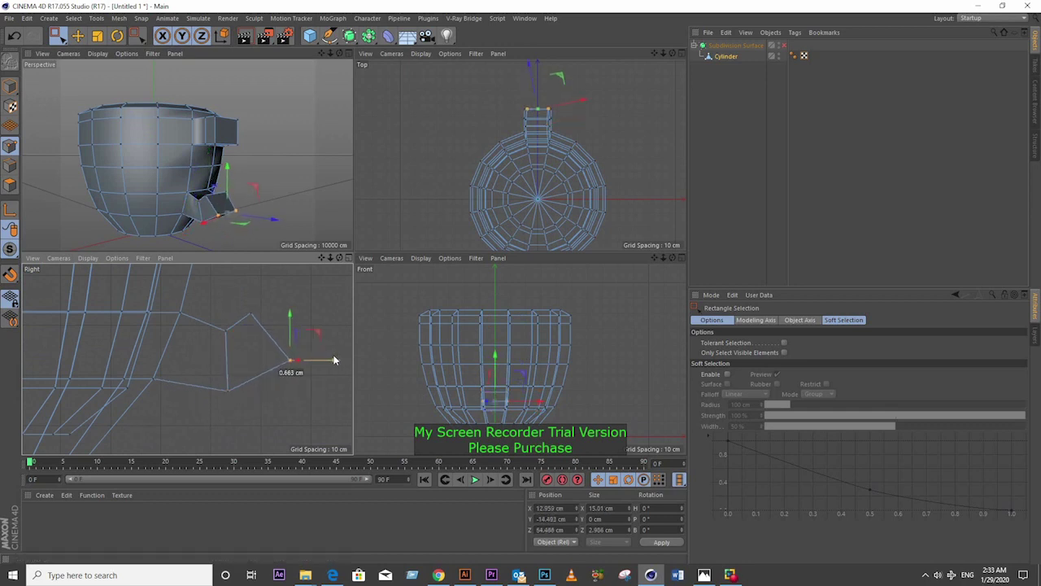
scroll(310, 358, "down", 2)
scroll(204, 163, "up", 2)
left_click(233, 204)
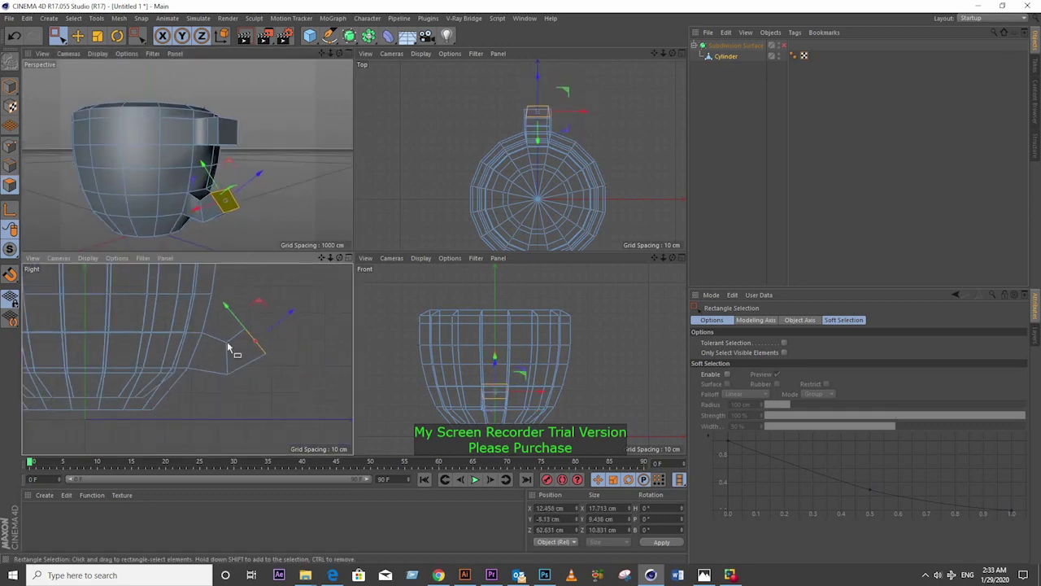
left_click_drag(221, 303, 248, 402)
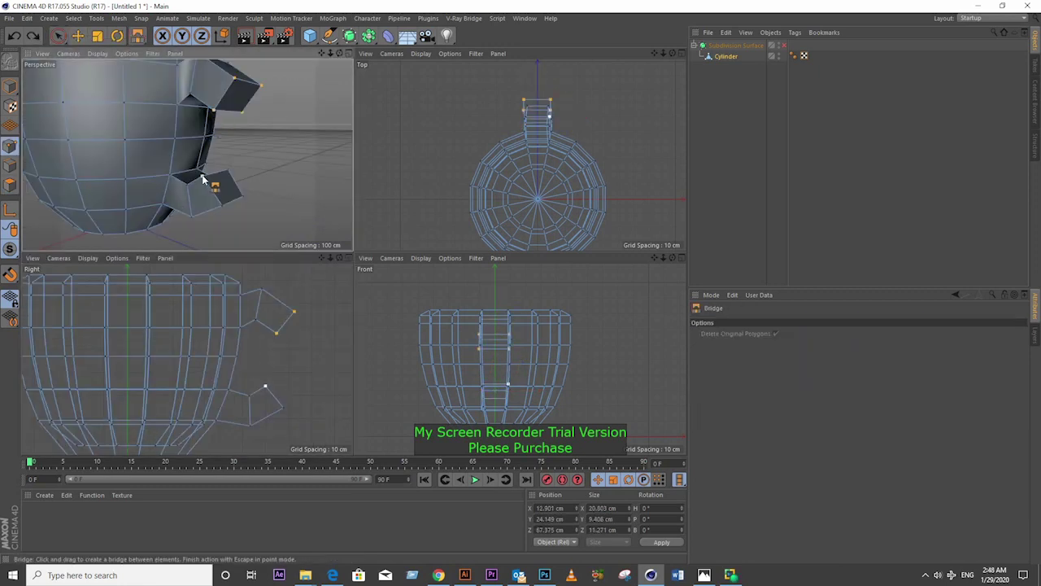
mouse_move(203, 178)
left_mouse_down()
mouse_move(236, 93)
mouse_move(161, 163)
mouse_move(344, 156)
left_mouse_up()
- Finish the handle bridge and add a Disc object to the scene
key("q")
left_click(10, 86)
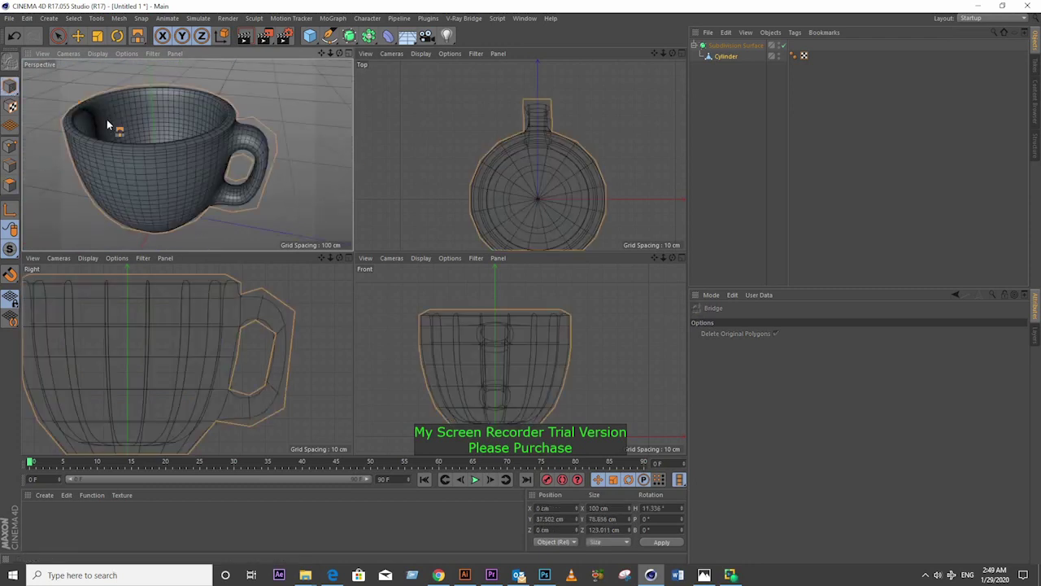
mouse_move(107, 119)
left_mouse_down("alt")
mouse_move(117, 135)
mouse_move(280, 78)
left_mouse_up("alt")
left_click_drag(310, 36, 326, 106)
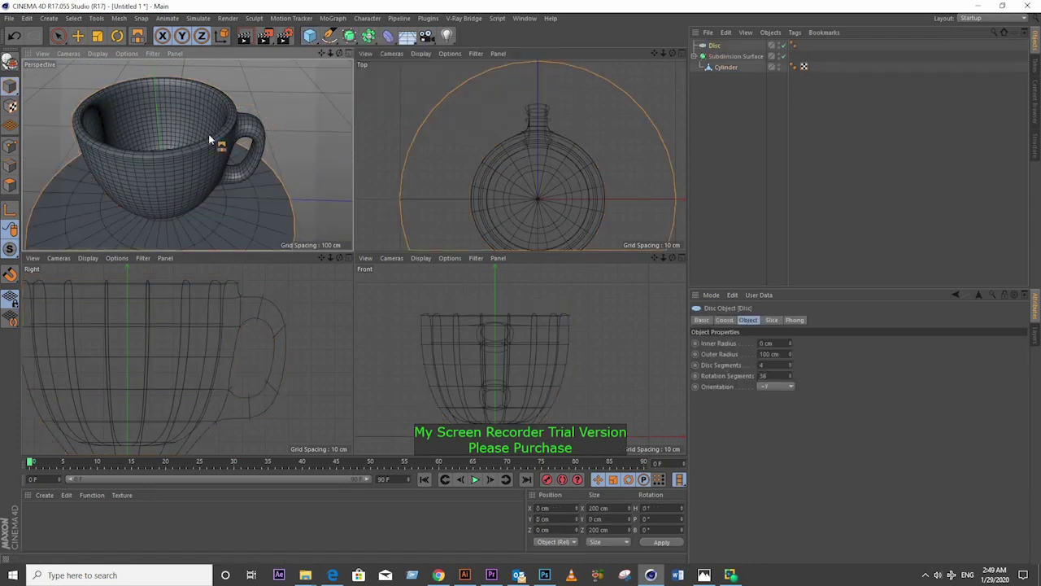
mouse_move(209, 133)
left_mouse_down("alt")
mouse_move(305, 191)
mouse_move(188, 160)
mouse_move(188, 66)
left_mouse_up("alt")
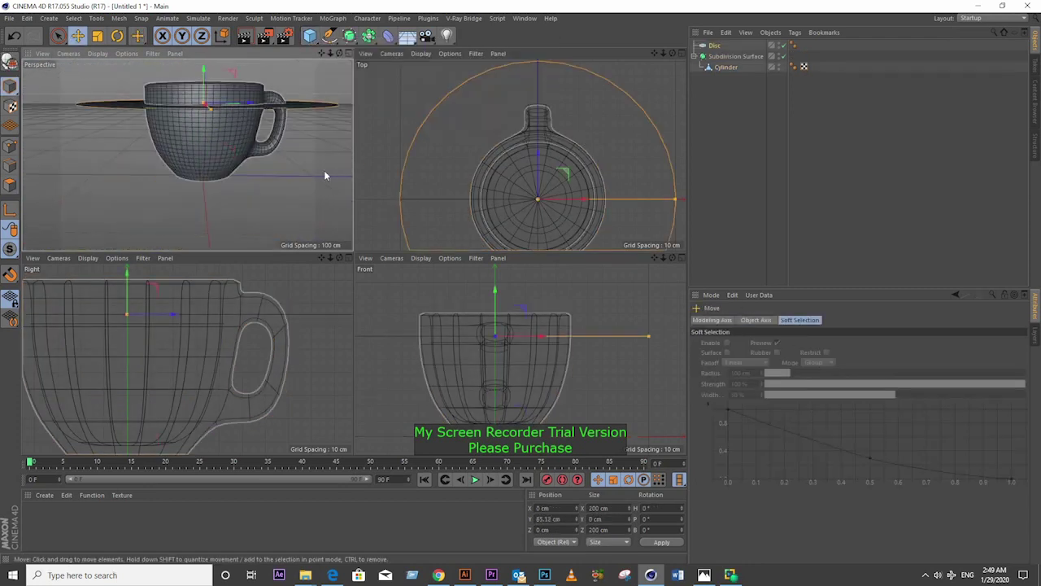
- Raise the disc to the rim and scale it to about 89.5 cm inside the cup
left_click_drag(675, 198, 598, 198)
left_click_drag(244, 163, 199, 186, "alt")
scroll(216, 111, "up", 5)
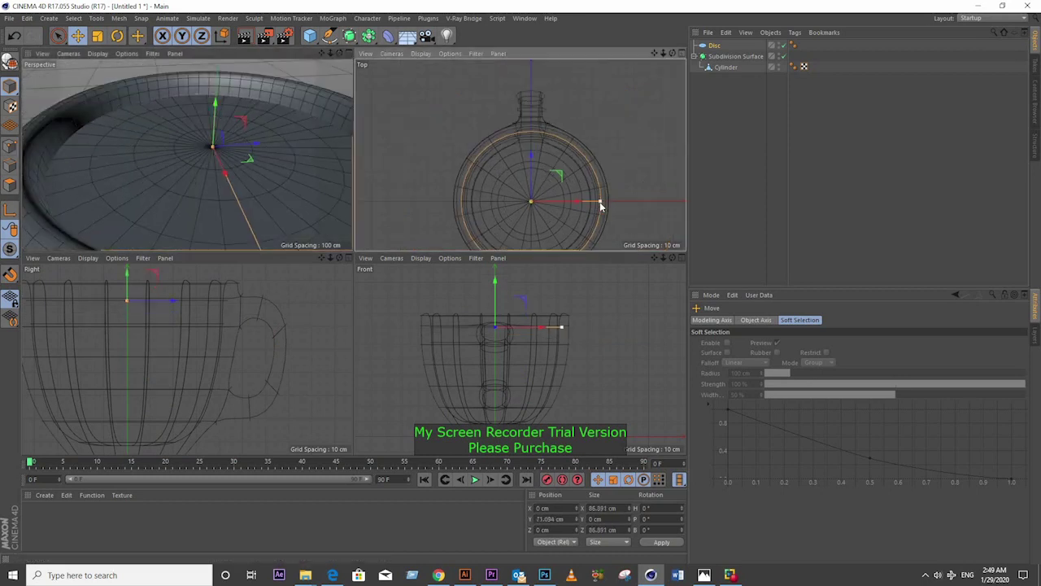
left_click_drag(600, 202, 607, 202)
scroll(233, 144, "down", 5)
scroll(206, 144, "down", 3)
scroll(257, 106, "up", 3)
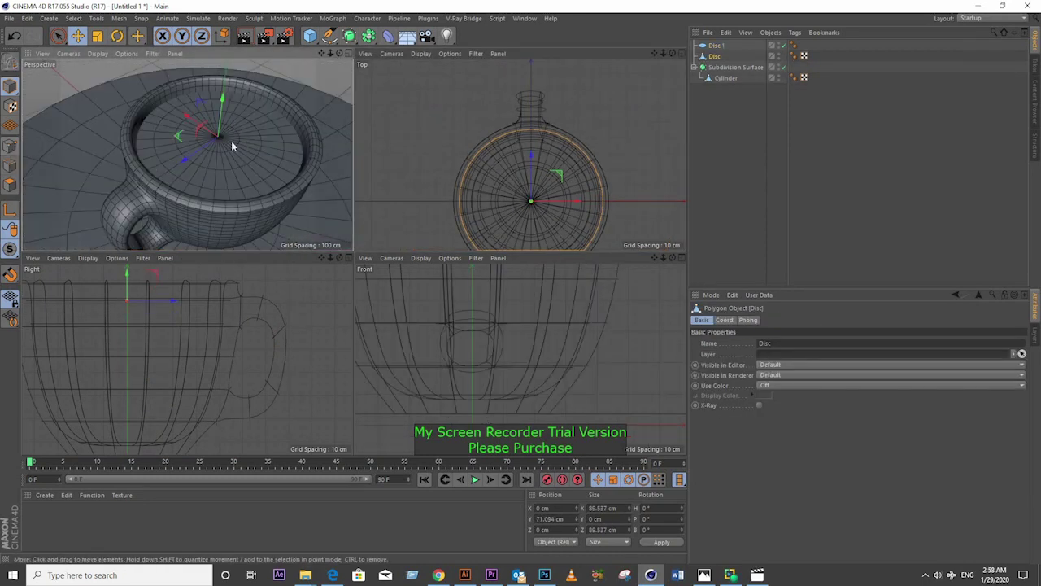
left_click_drag(233, 139, 240, 151, "alt")
- Create material Mat with 95% colour value and add a Reflection (Legacy) layer
double_click(33, 513)
double_click(33, 512)
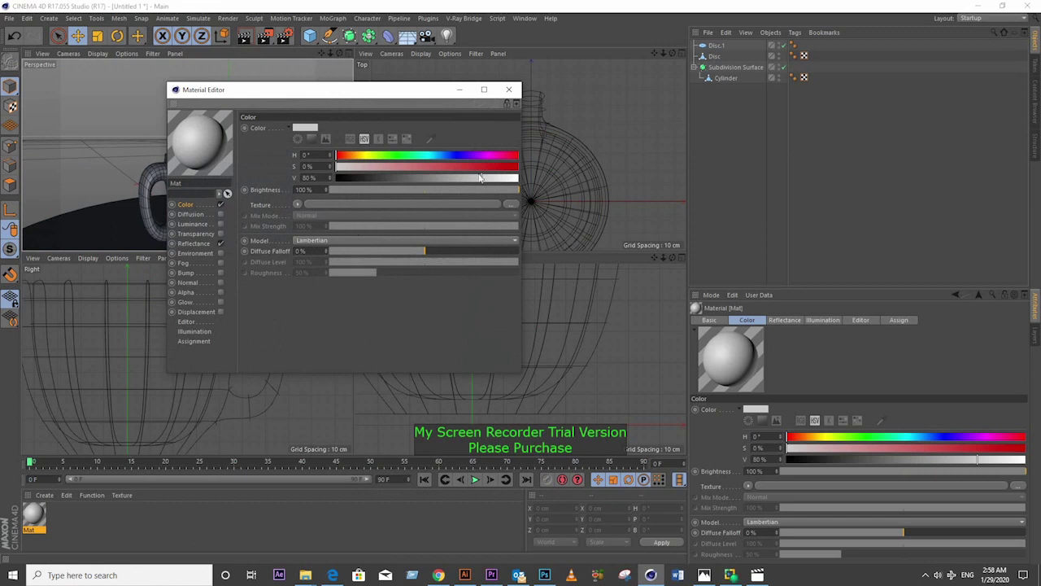
left_click_drag(480, 177, 509, 177)
left_click(194, 244)
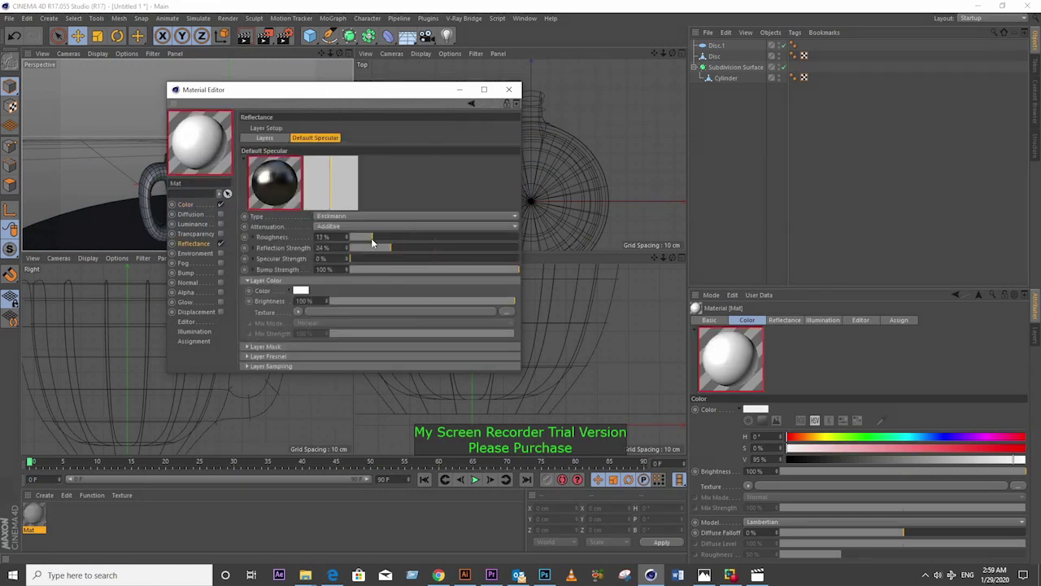
left_click(265, 138)
left_click(253, 150)
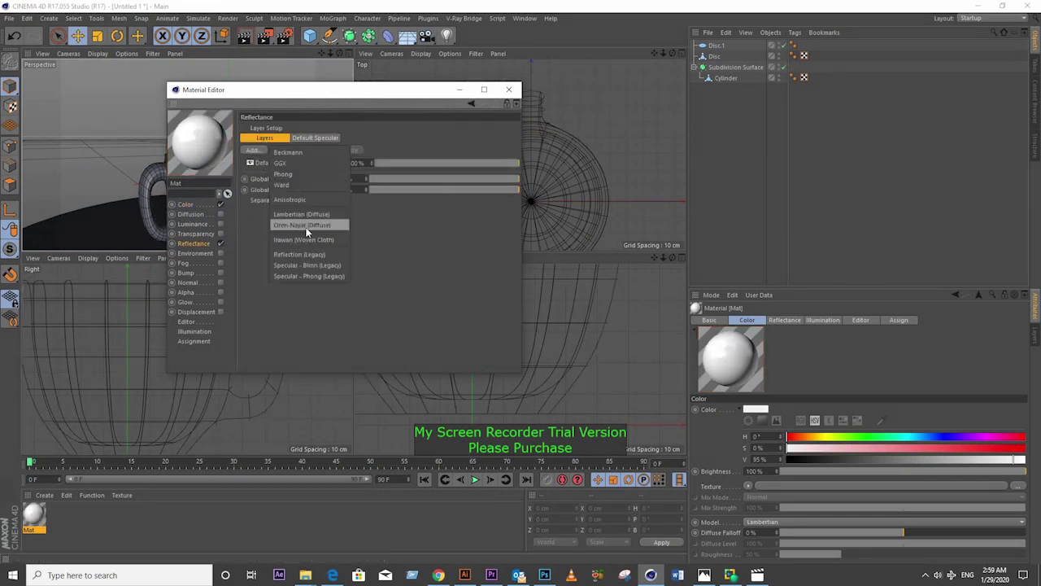
left_click(299, 253)
- Adjust the reflection layer settings and apply Mat to the cup
scroll(360, 263, "down", 3)
left_click_drag(432, 301, 451, 302)
mouse_move(366, 93)
left_mouse_down()
mouse_move(366, 83)
mouse_move(440, 81)
left_mouse_up()
left_click(582, 79)
left_click_drag(34, 513, 222, 164)
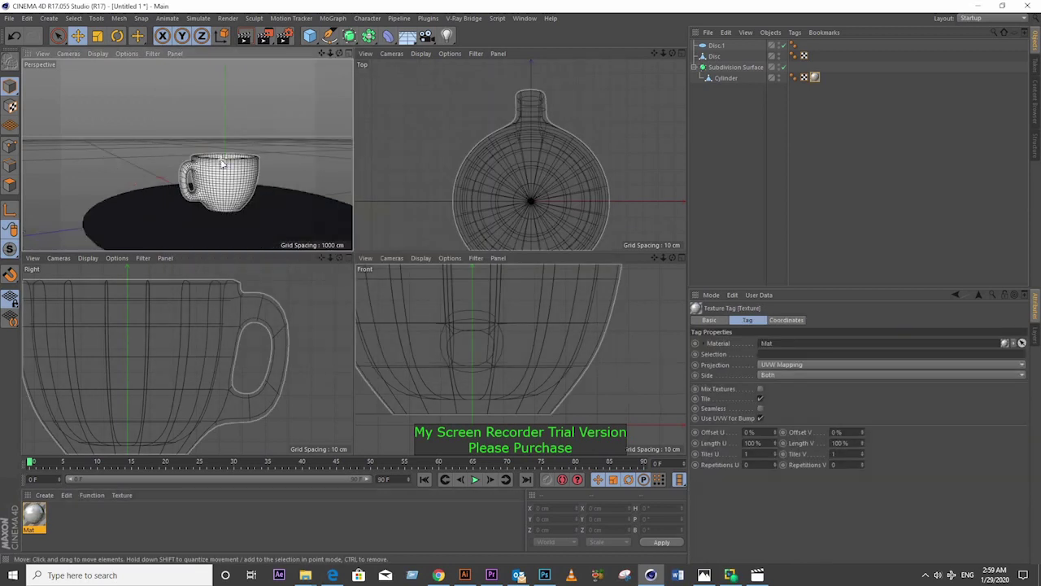
- Create Mat.1 and load the cappuccino image as its Color texture
double_click(90, 521)
double_click(33, 512)
left_click(326, 223)
left_click(322, 292)
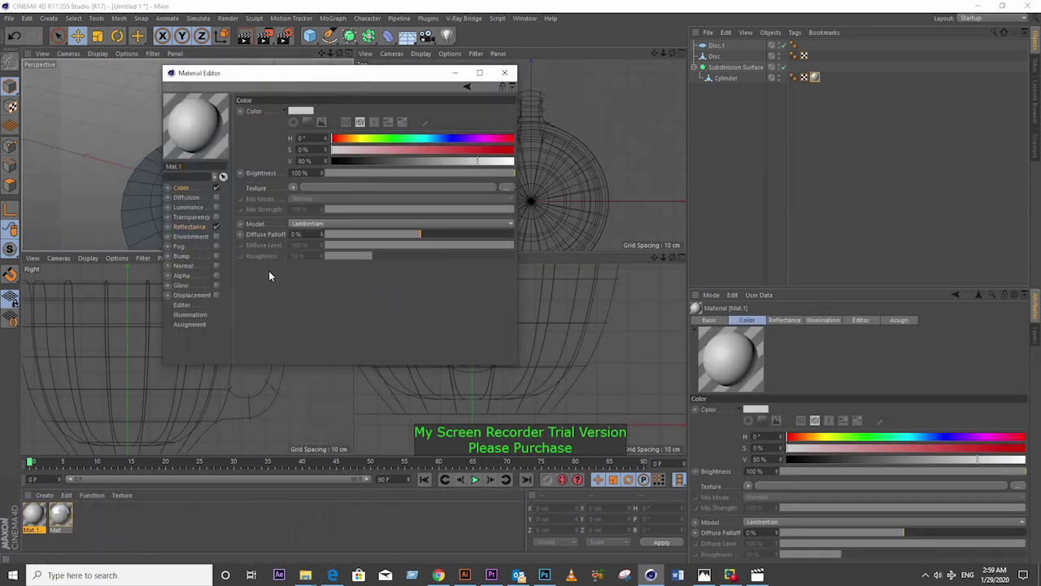
left_click(396, 187)
scroll(251, 304, "down", 5)
scroll(263, 306, "down", 5)
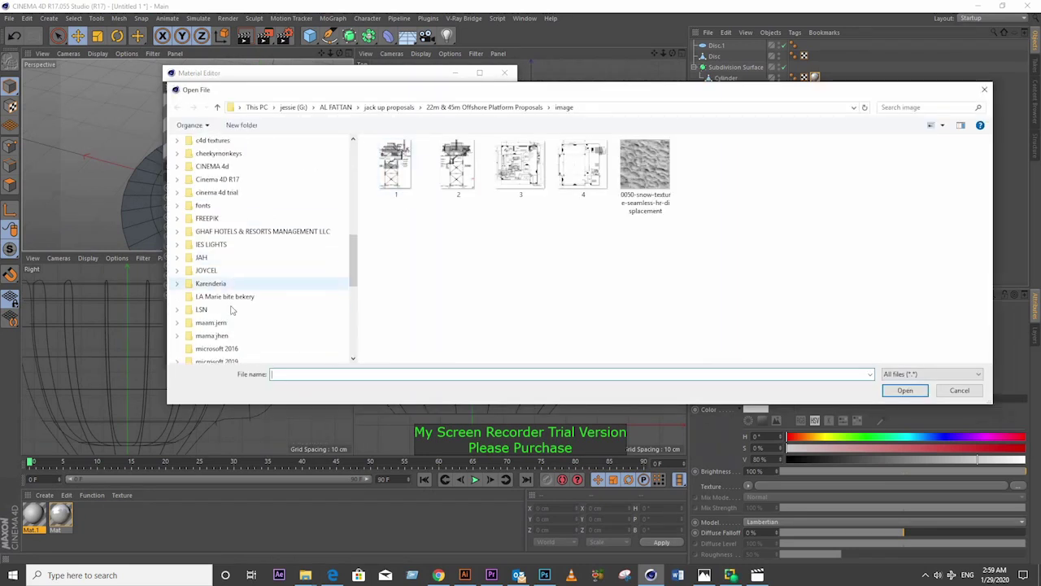
scroll(220, 287, "down", 5)
scroll(220, 286, "up", 5)
left_click(208, 207)
left_click(217, 227)
double_click(386, 155)
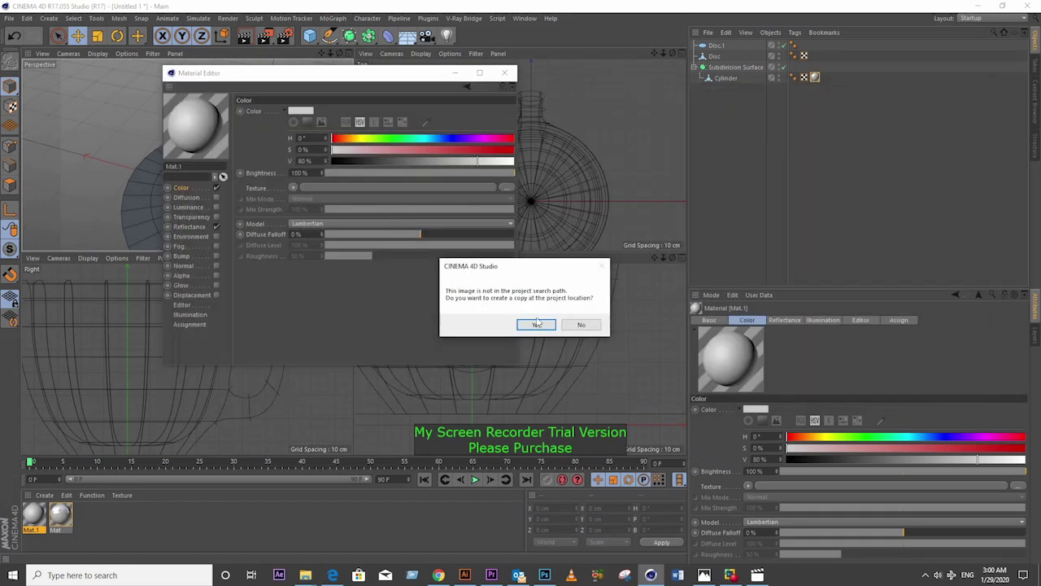
key("Return")
- Enable Bump on Mat.1 using the cappuccino image at 25% strength
left_click(218, 227)
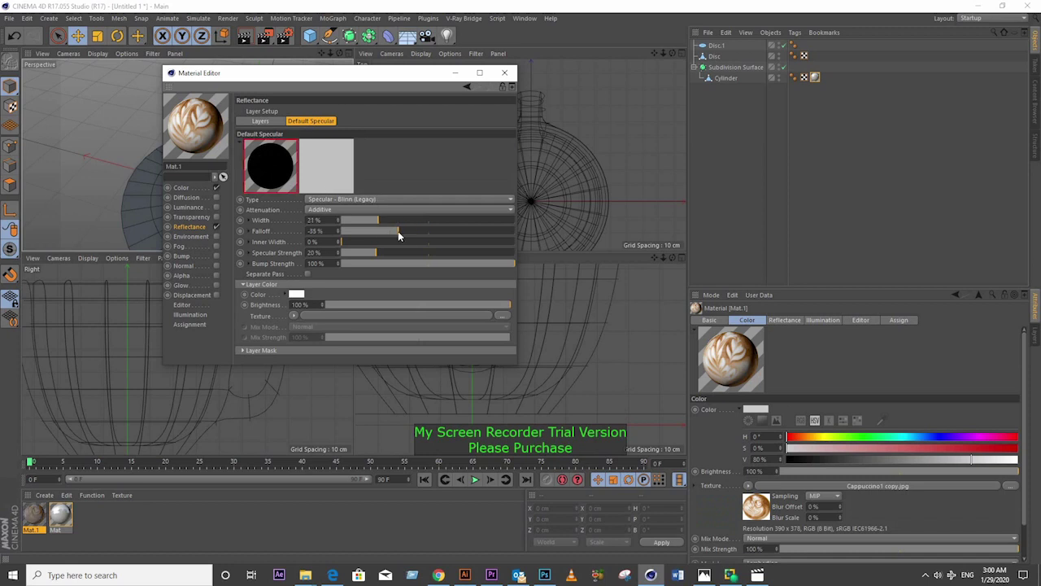
left_click(180, 187)
left_click(284, 196)
left_click(309, 268)
left_click(216, 256)
left_click(282, 136)
left_click(296, 188)
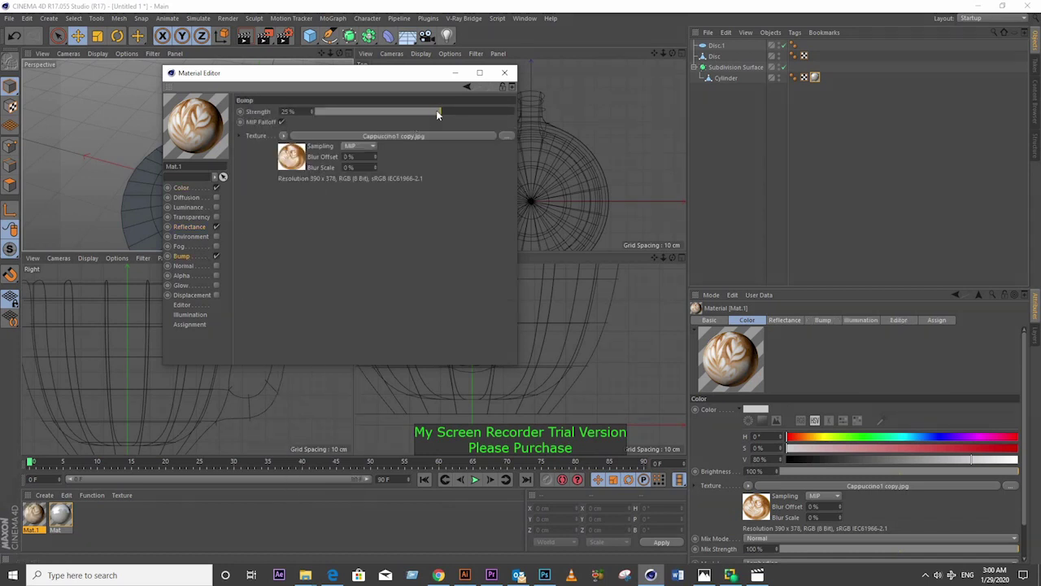
left_click(505, 73)
- Apply the cappuccino material to the disc with Cubic projection and adjusted tiling length
left_click_drag(33, 512, 175, 155)
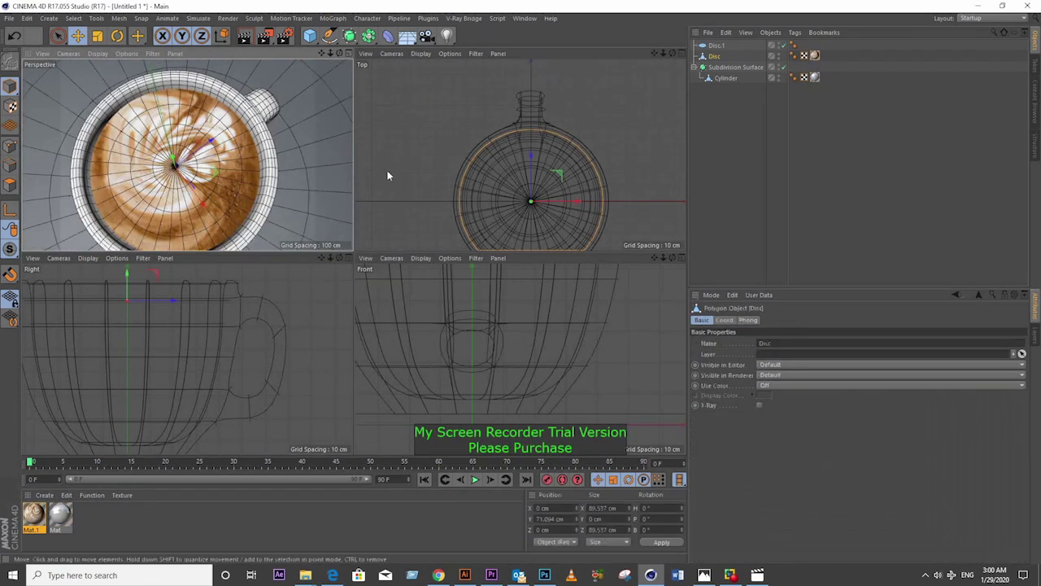
left_click(814, 56)
left_click(781, 365)
left_click(782, 389)
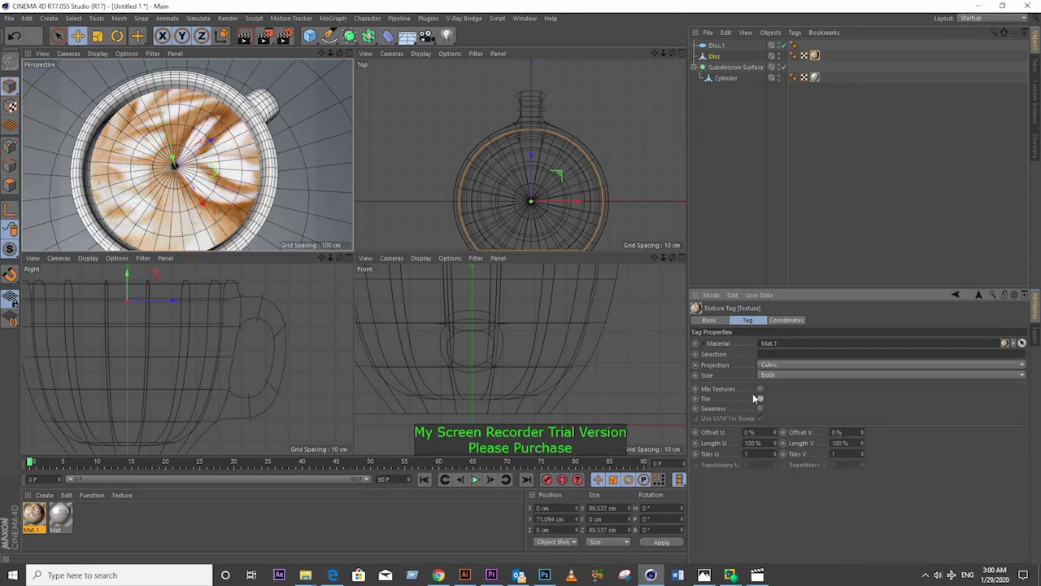
left_click_drag(777, 448, 778, 446)
key("t")
scroll(137, 159, "up", 5)
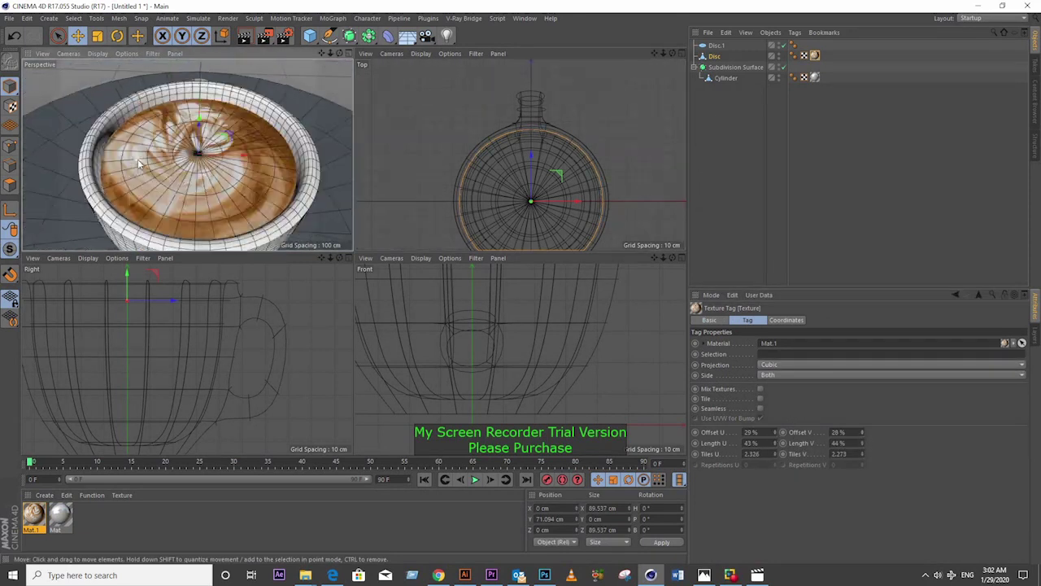
mouse_move(138, 158)
left_mouse_down("alt")
mouse_move(210, 95)
mouse_move(188, 162)
left_mouse_up("alt")
scroll(210, 96, "down", 5)
- Add Ambient Occlusion and Global Illumination effects in the Physical render settings
scroll(187, 163, "down", 2)
left_click(244, 36)
scroll(270, 84, "up", 2)
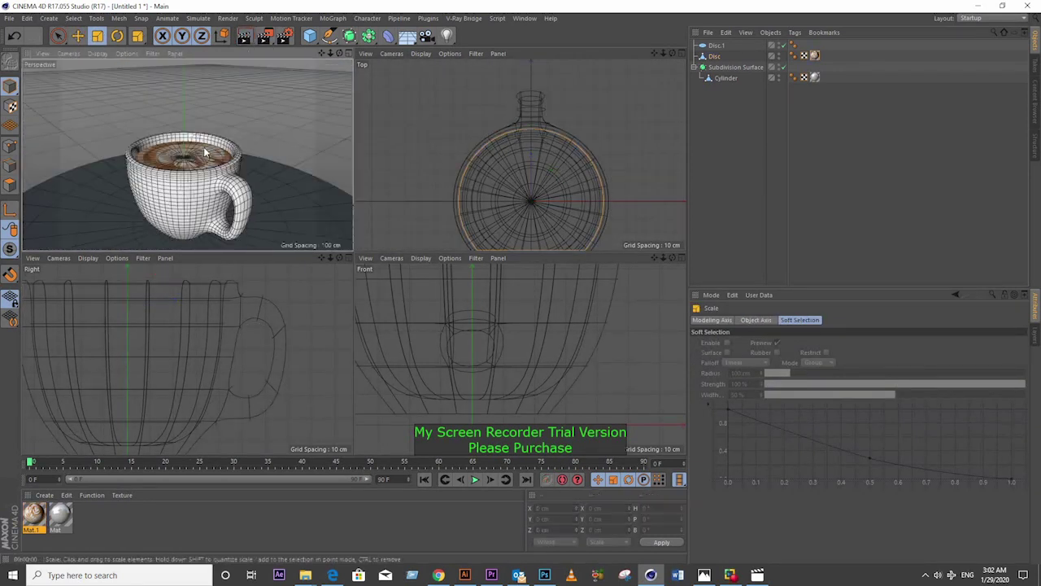
scroll(269, 84, "up", 2)
left_click(283, 36)
left_click(85, 120)
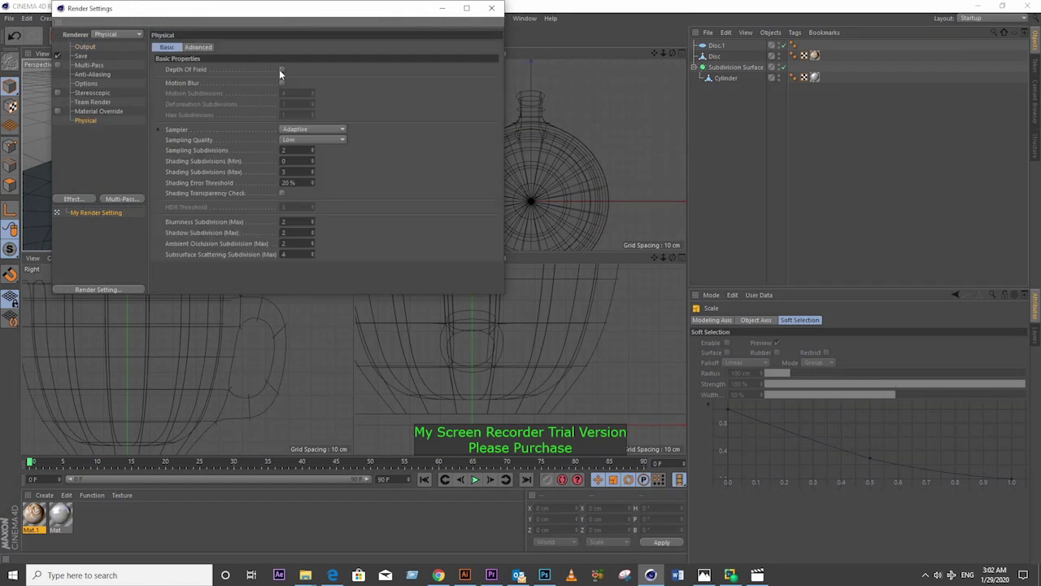
left_click(73, 199)
left_click(122, 277)
left_click(73, 198)
left_click(122, 269)
key("Escape")
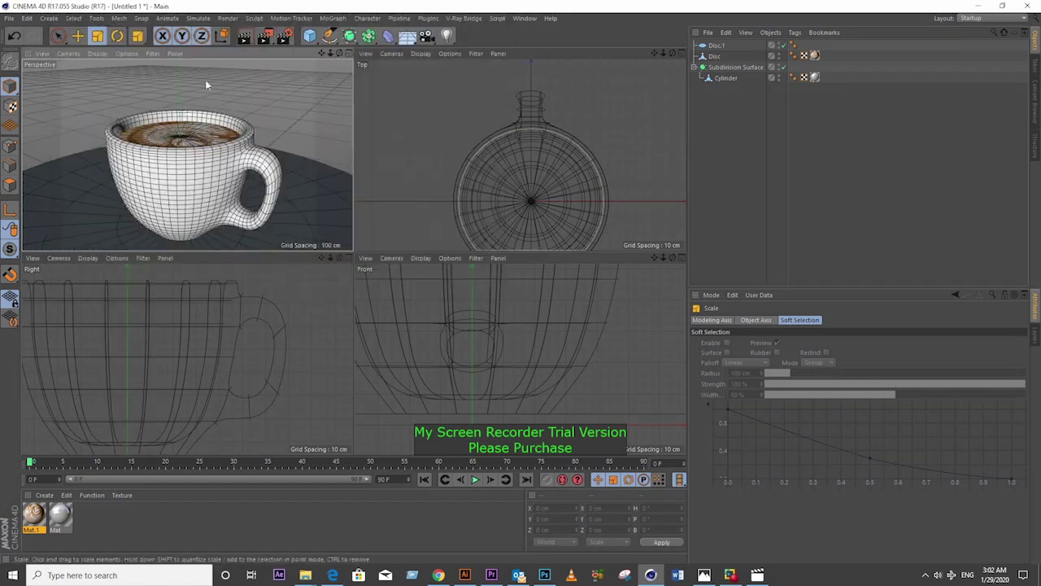
- Add a Physical Sky and test-render the perspective view
left_click_drag(408, 36, 537, 51)
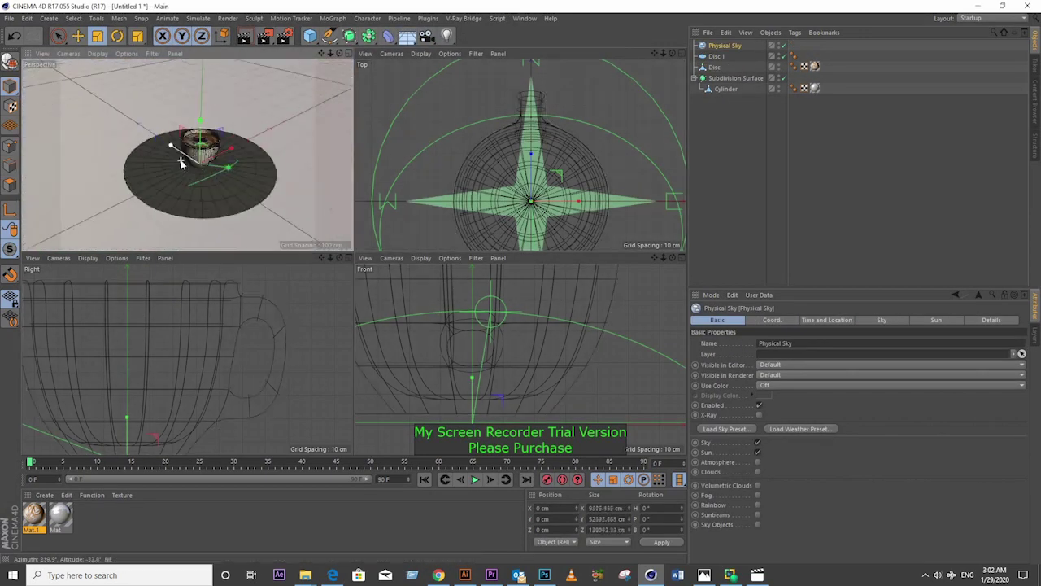
left_click_drag(198, 160, 279, 144, "alt")
left_click(290, 158)
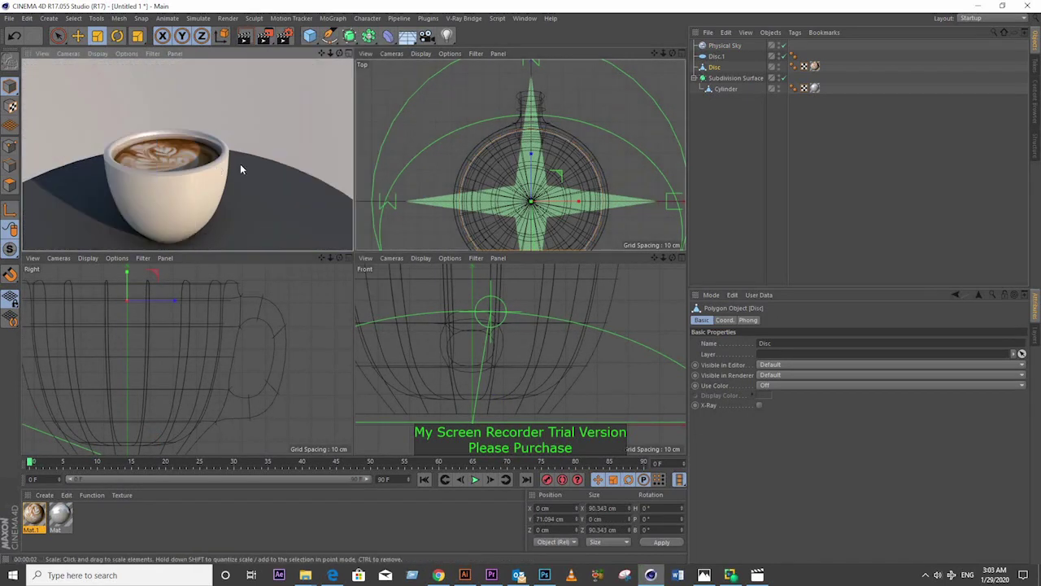
left_click(240, 169)
- Add a light and rotate it to face the cup
left_click(447, 35)
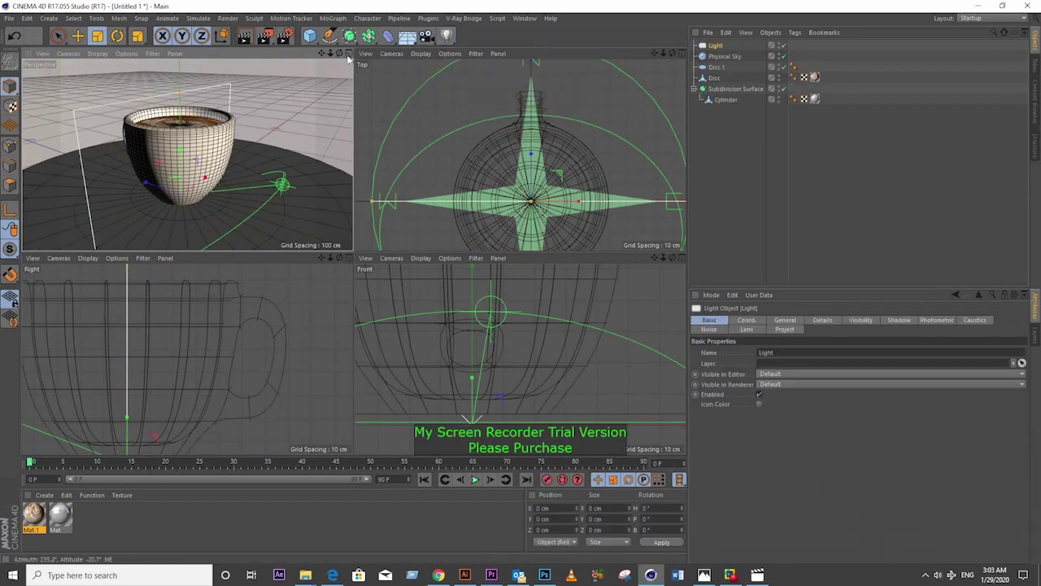
scroll(521, 154, "down", 3)
key("r")
left_click_drag(546, 239, 382, 189)
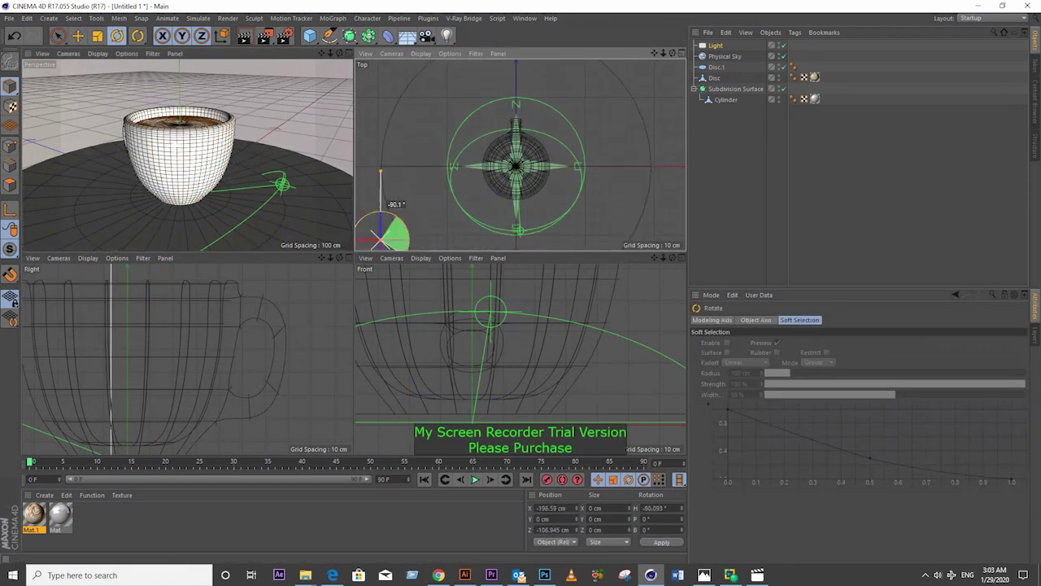
scroll(400, 186, "up", 2)
key("e")
left_click(715, 45)
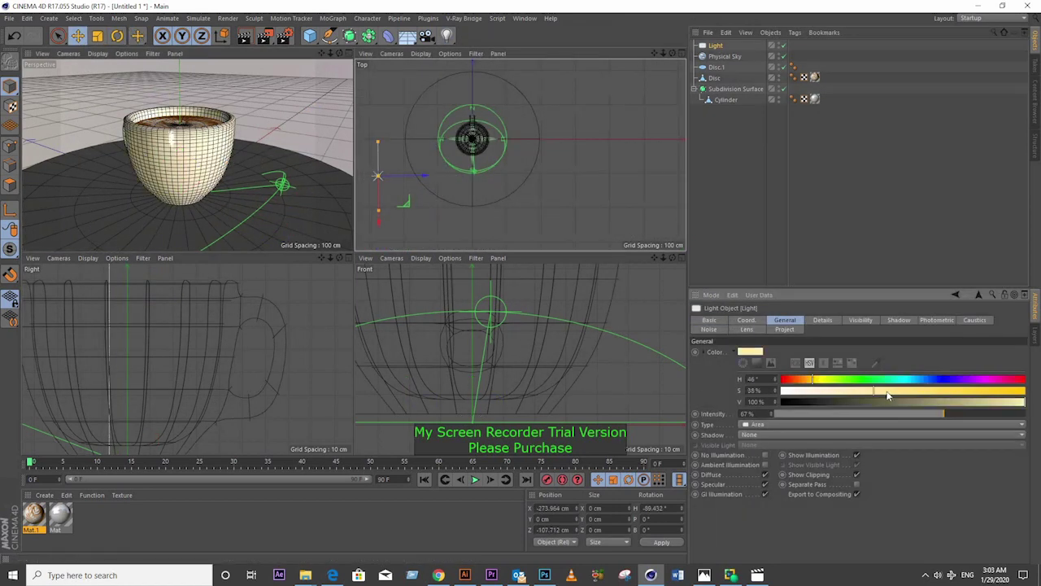
- Raise the light above the cup, shift it sideways in Top view, then create a new material
scroll(521, 147, "down", 2)
key("t")
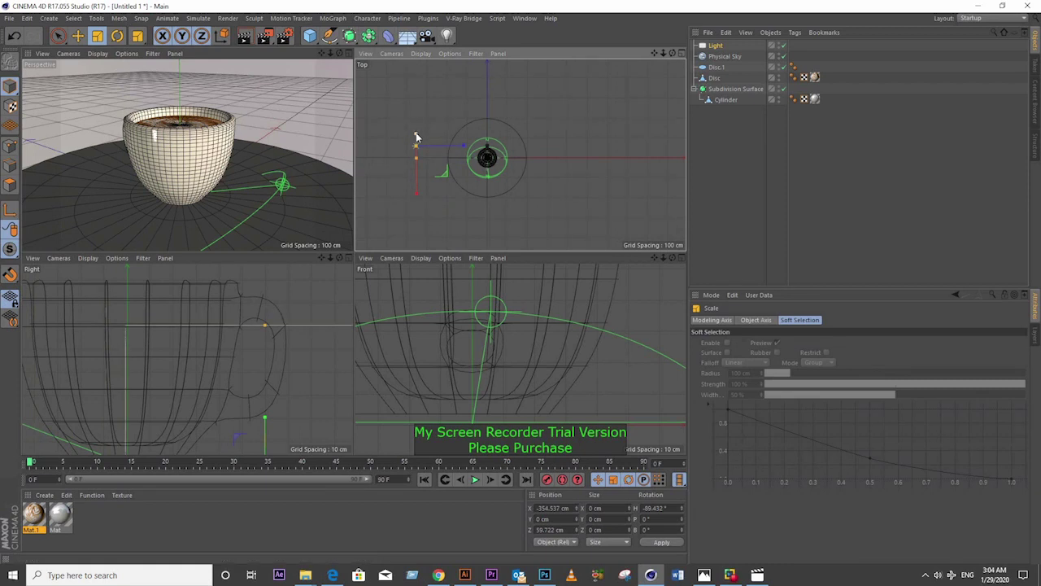
key("e")
left_click_drag(262, 333, 262, 288)
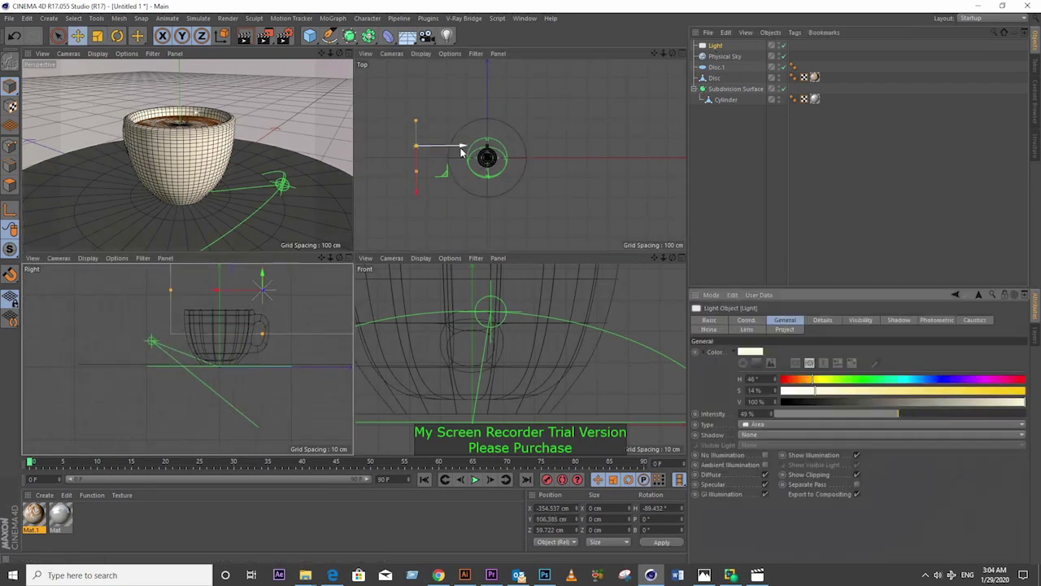
left_click_drag(461, 152, 423, 152)
scroll(286, 323, "down", 3)
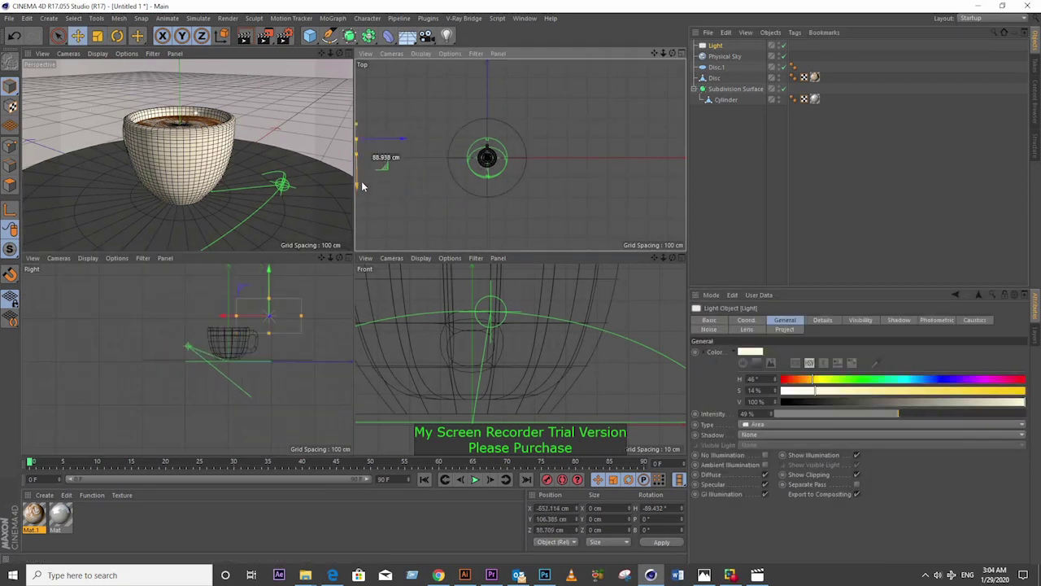
left_click(231, 220)
double_click(122, 525)
- Make Mat.2 cyan with Beckmann reflectance and apply it to the floor disc Disc.1
double_click(33, 512)
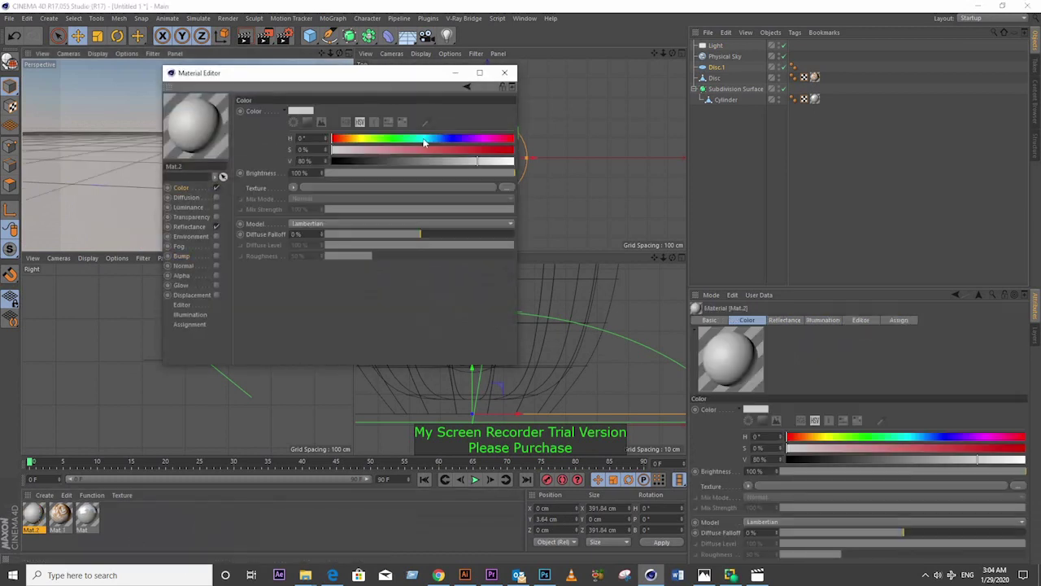
left_click(426, 139)
left_click(187, 227)
left_click_drag(341, 190, 355, 218)
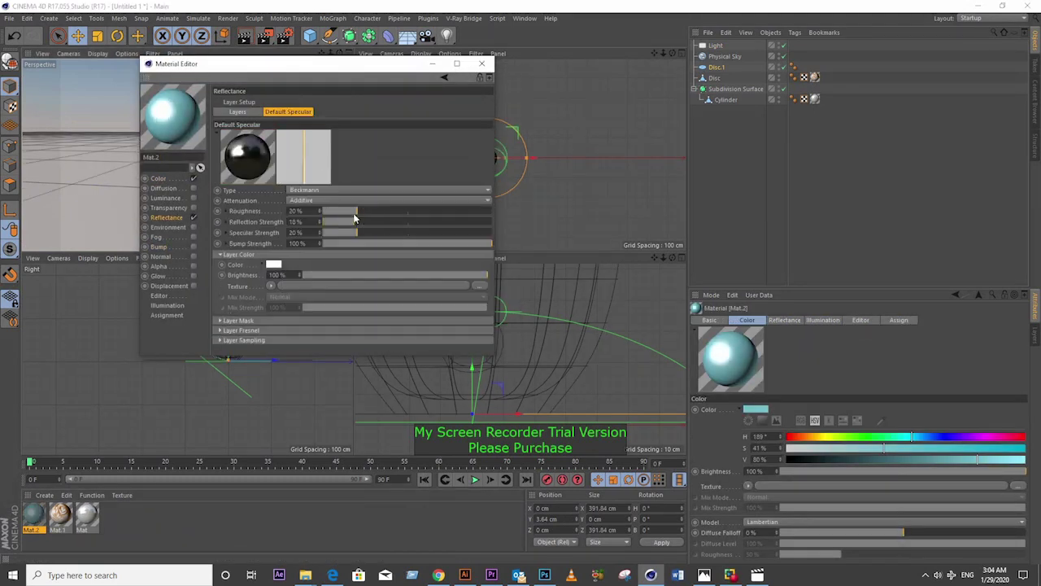
left_click_drag(32, 512, 236, 192)
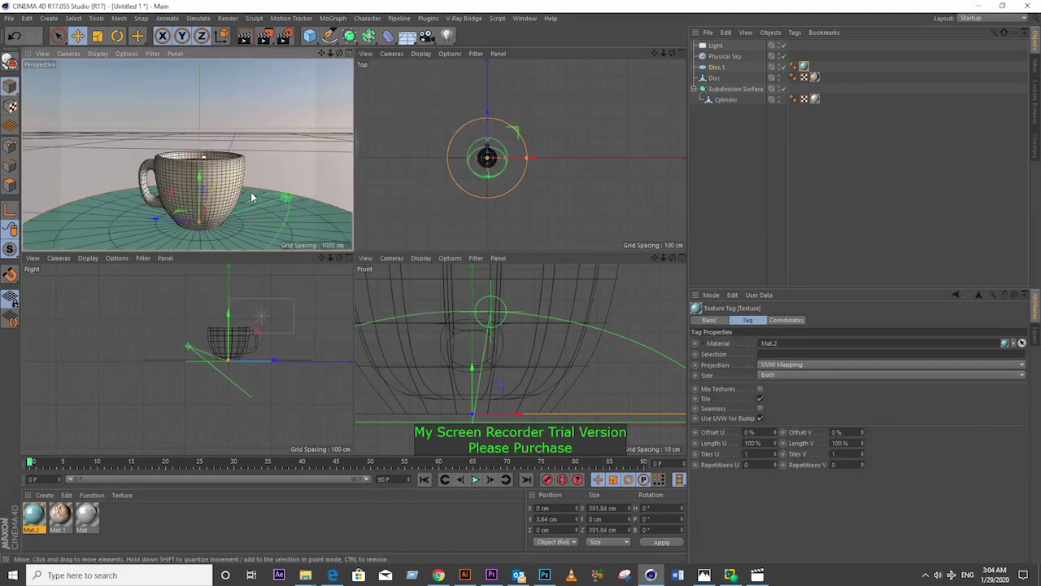
- Render a quick preview, then give the Light Area shadows
left_click(264, 37)
scroll(265, 159, "down", 2)
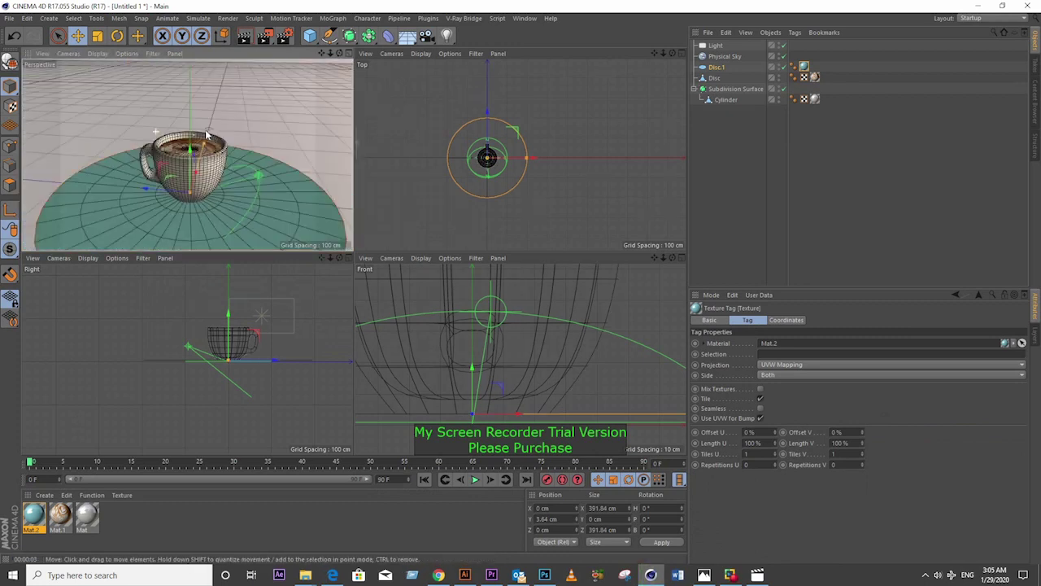
left_click(715, 45)
left_click(788, 434)
left_click(787, 466)
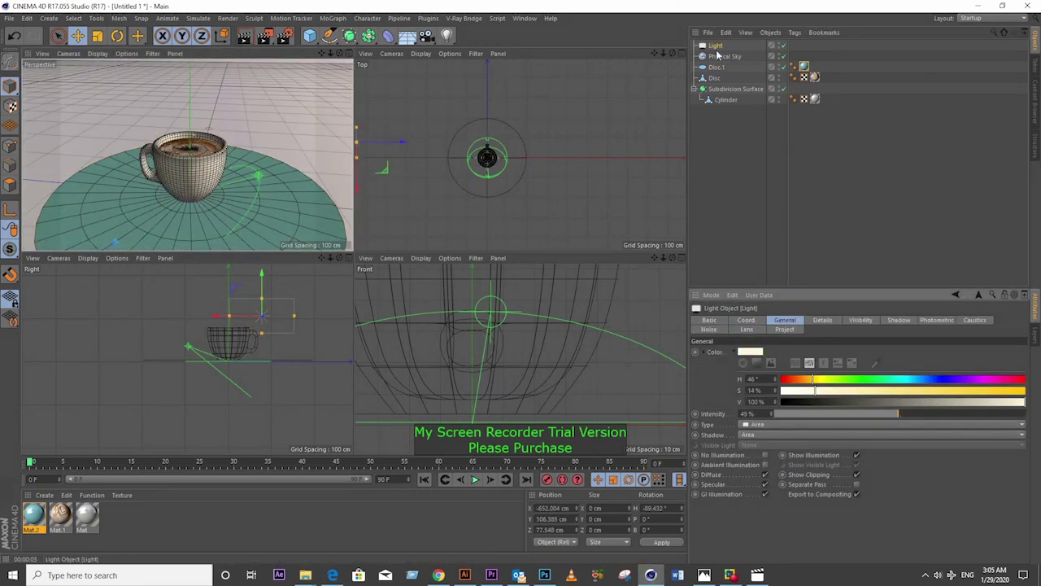
- Duplicate the light as Light.1, tint it light blue, and angle it toward the cup from the opposite side
left_click_drag(391, 142, 598, 144, "ctrl")
left_click_drag(936, 381, 917, 383)
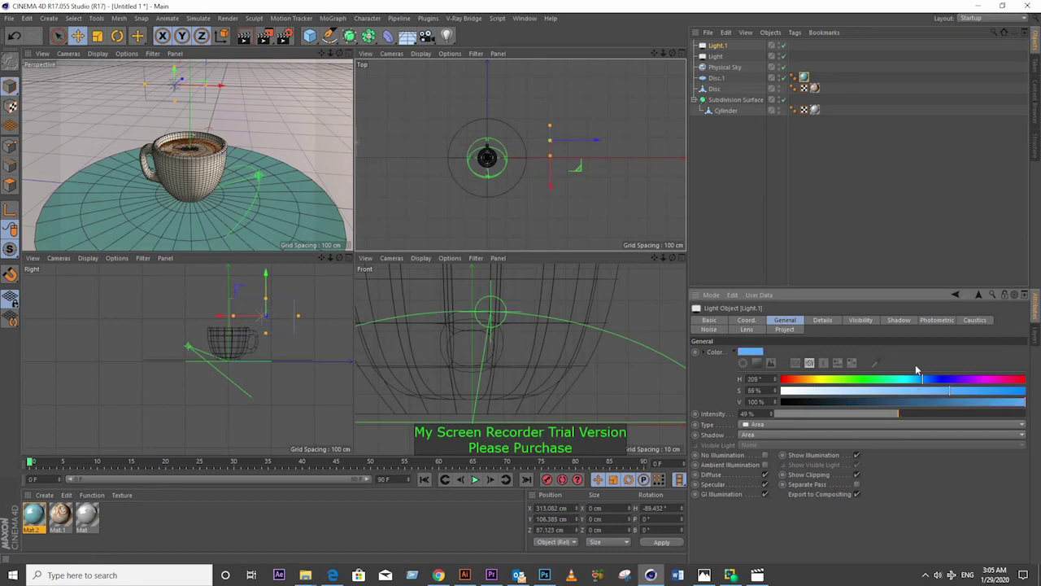
left_click_drag(271, 281, 245, 293)
mouse_move(580, 173)
left_mouse_down()
mouse_move(610, 168)
mouse_move(575, 156)
mouse_move(546, 107)
left_mouse_up()
key("r")
scroll(545, 134, "up", 2)
key("e")
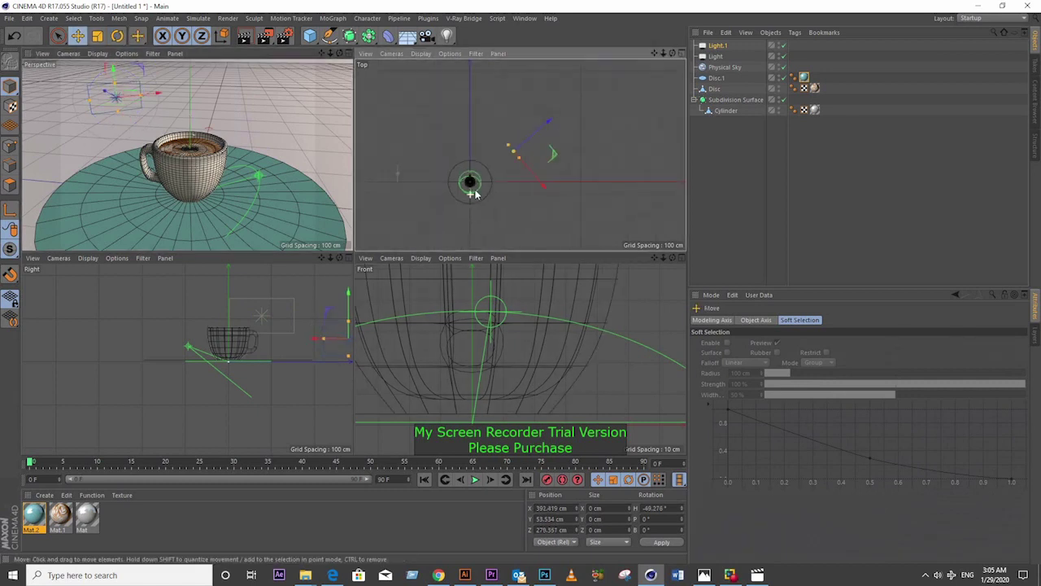
left_click(718, 101)
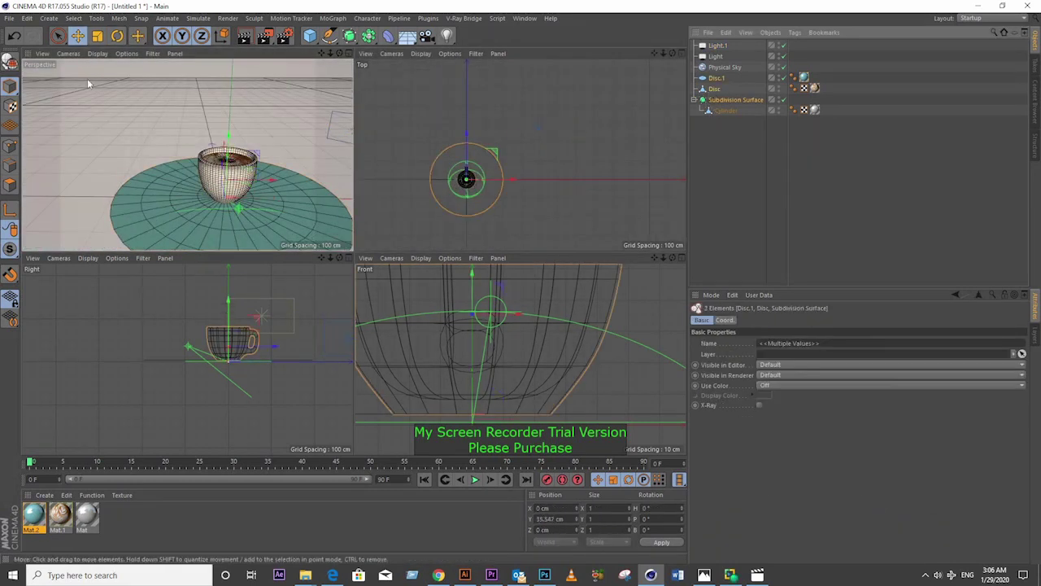
- Rotate the cup around its vertical axis so its handle shows
key("r")
left_click_drag(418, 175, 476, 181)
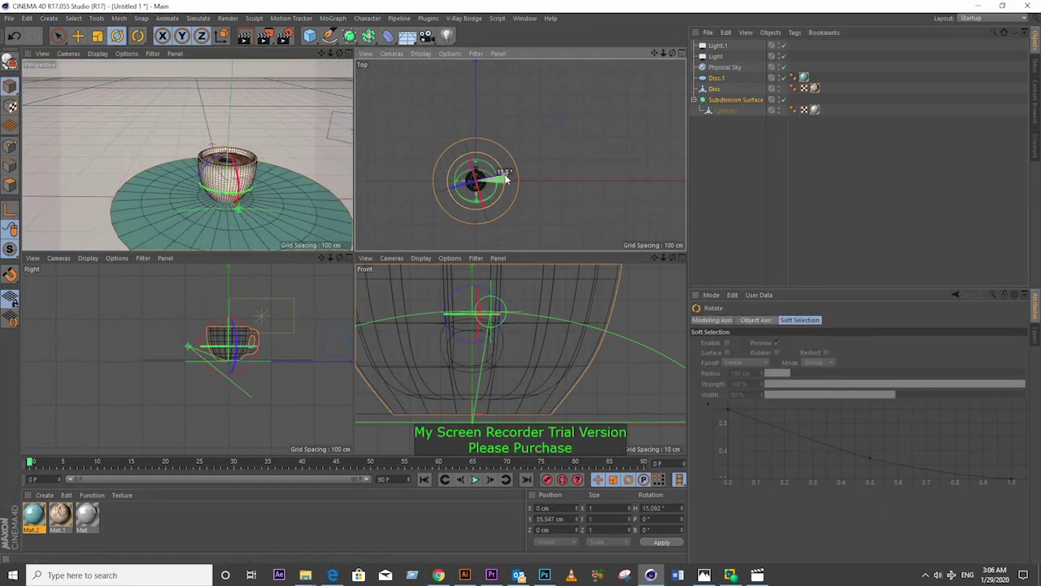
left_click(218, 163)
scroll(217, 162, "up", 3)
left_click_drag(217, 162, 240, 219, "alt")
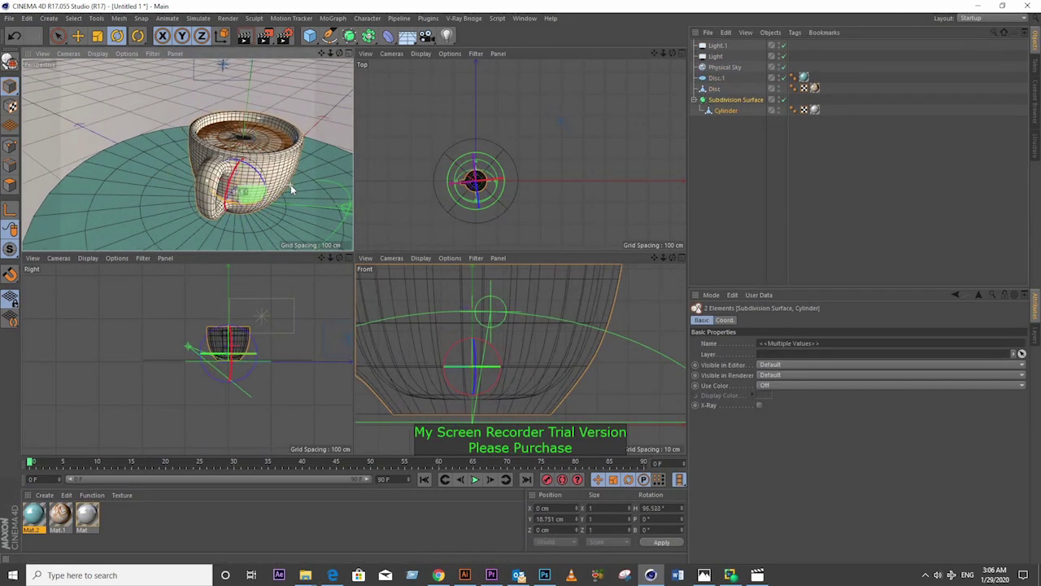
- Orbit the enlarged perspective view to a higher angle and render a viewport preview (Ctrl+R)
left_click(204, 114)
scroll(204, 114, "up", 3)
key("r")
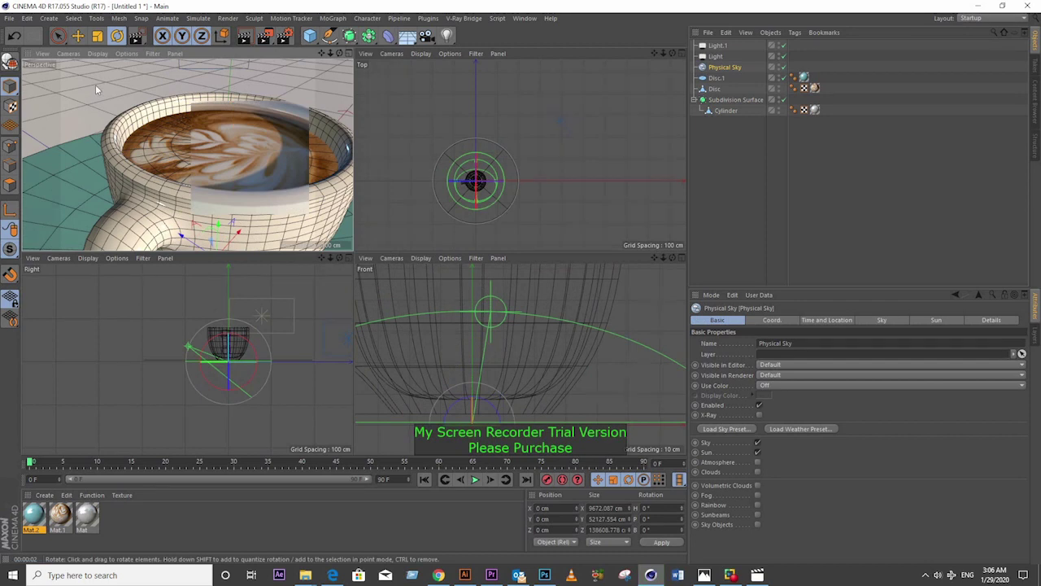
left_click_drag(96, 85, 245, 163, "alt")
key("F1")
left_click_drag(380, 197, 278, 99, "alt")
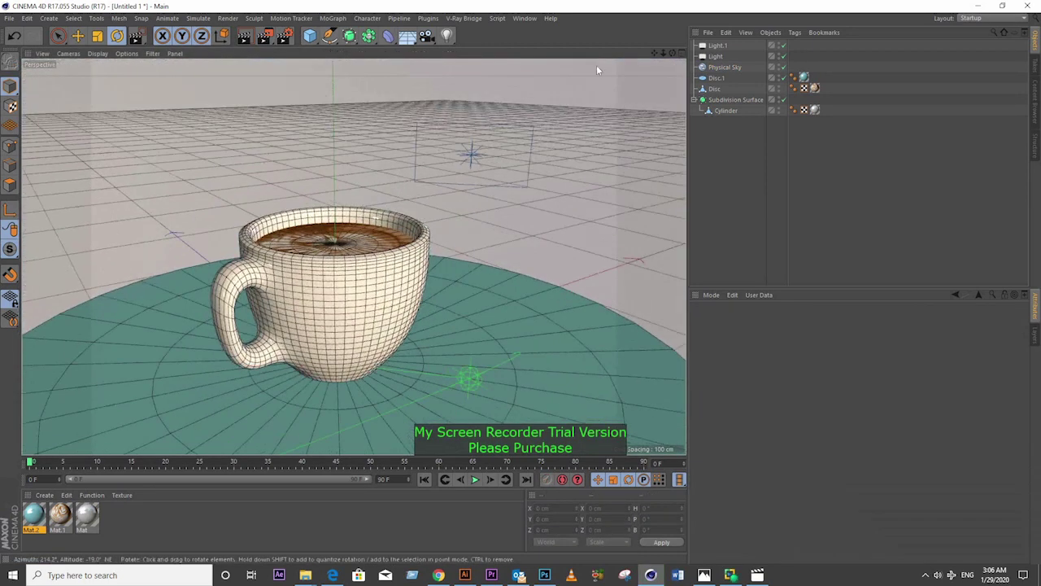
key("ctrl+r")
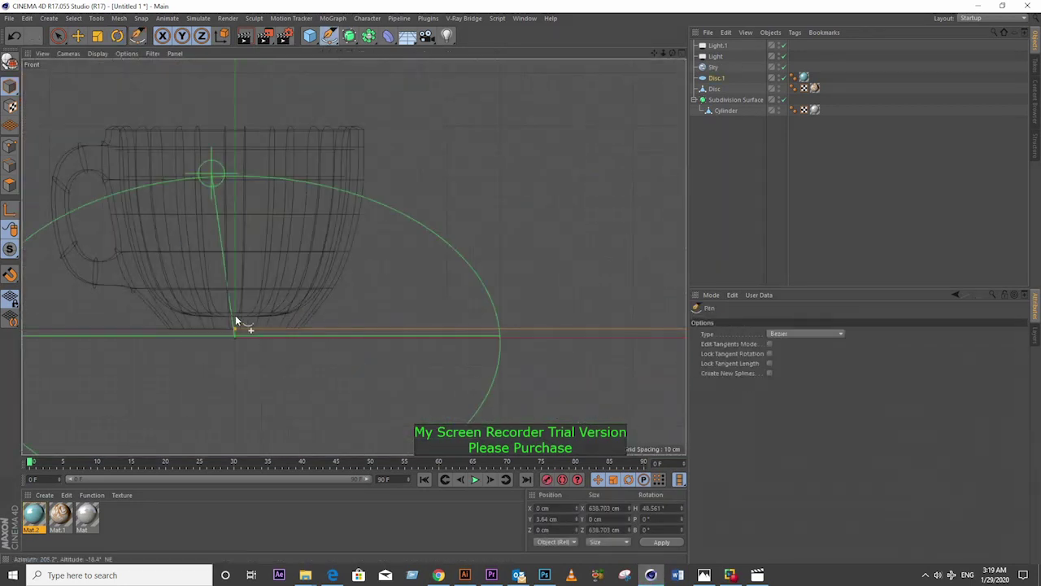
- Draw a four-point saucer profile spline from the cup's base out to an upturned rim
left_click(235, 315)
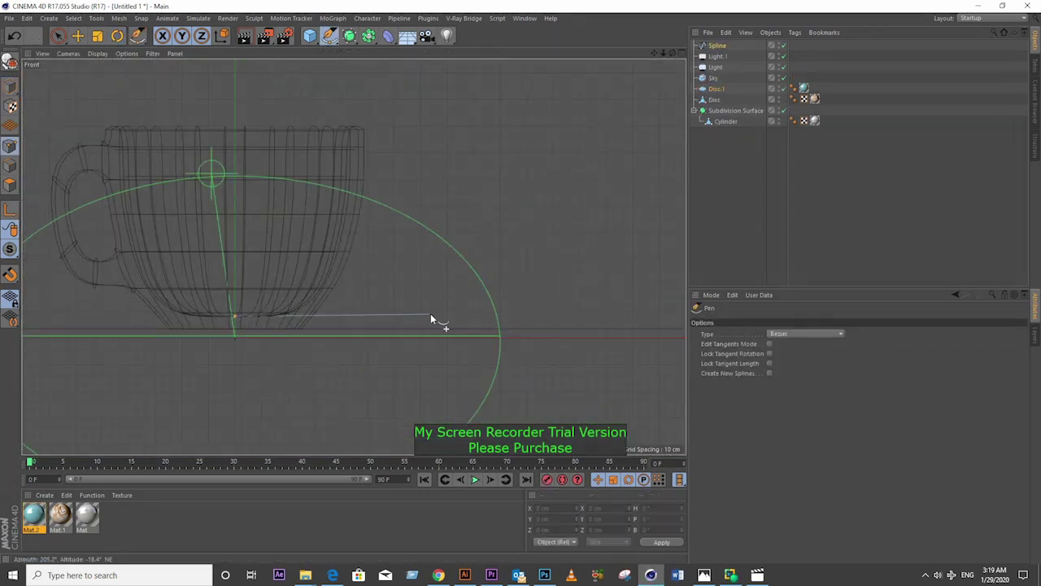
left_click(367, 315)
left_click(395, 305)
left_click(533, 291)
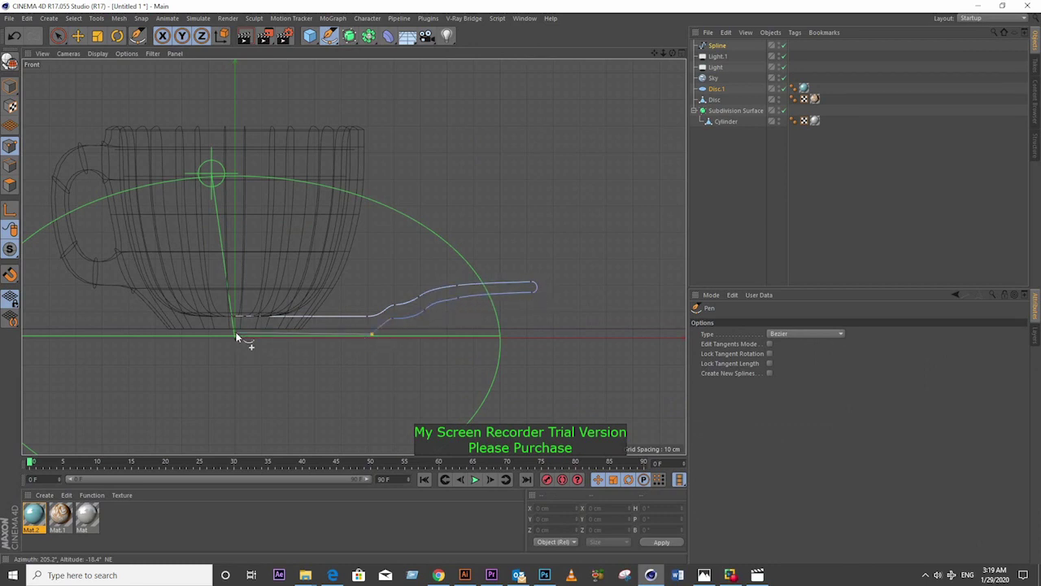
- Place the profile under a Lathe generator to spin it into a saucer
left_click(369, 35)
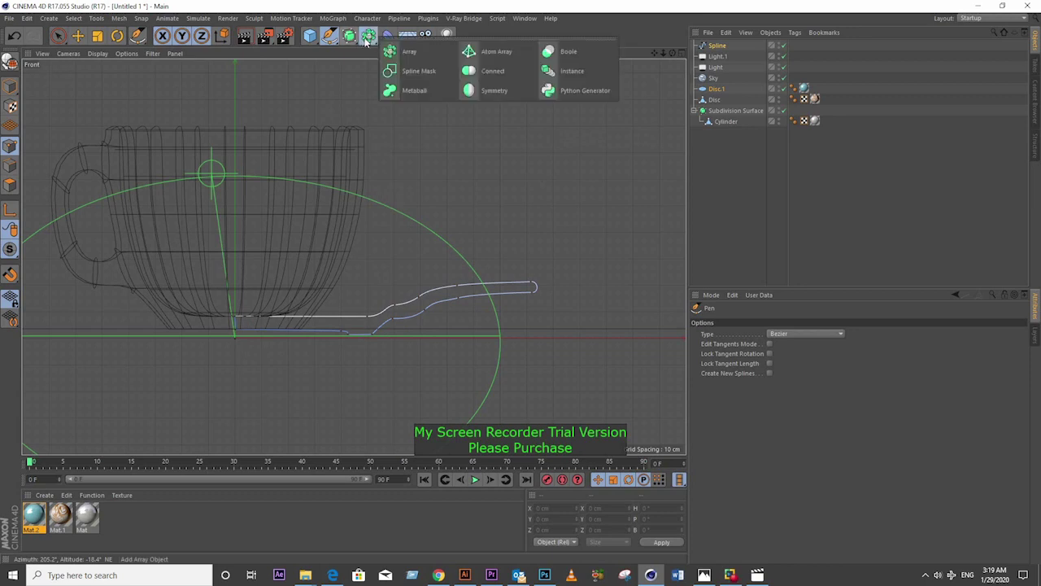
left_click(349, 35)
left_click(371, 70, "alt")
key("F5")
- Select the saucer's profile Spline and box-select its rim points
left_click(716, 45)
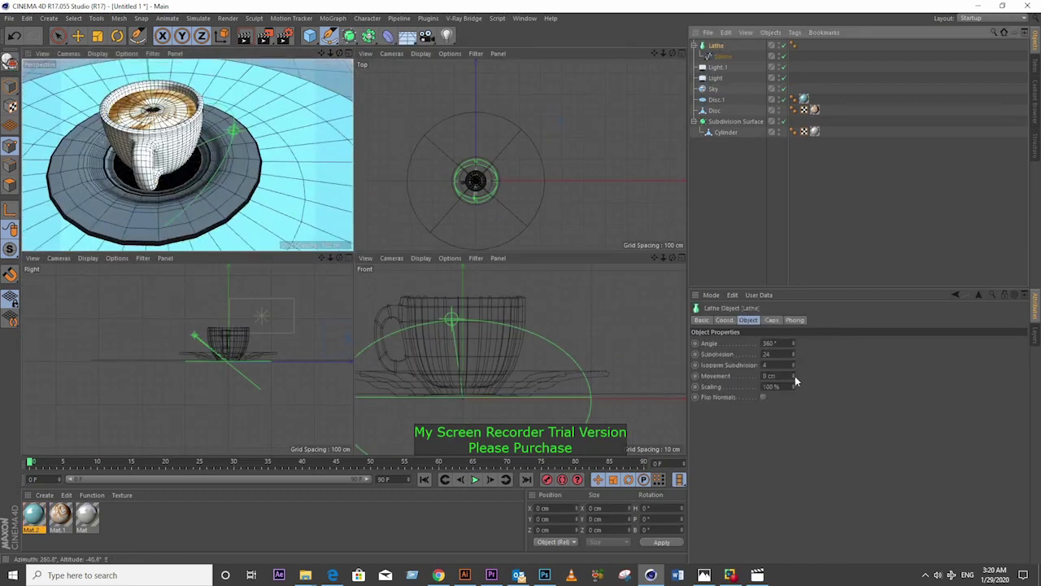
left_click(724, 57)
scroll(570, 349, "up", 5)
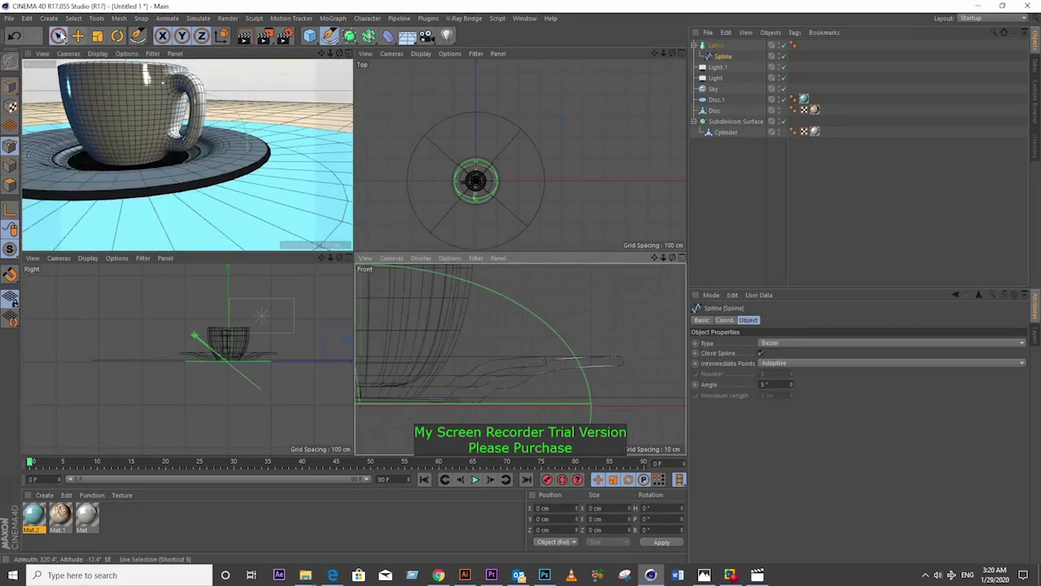
key("0")
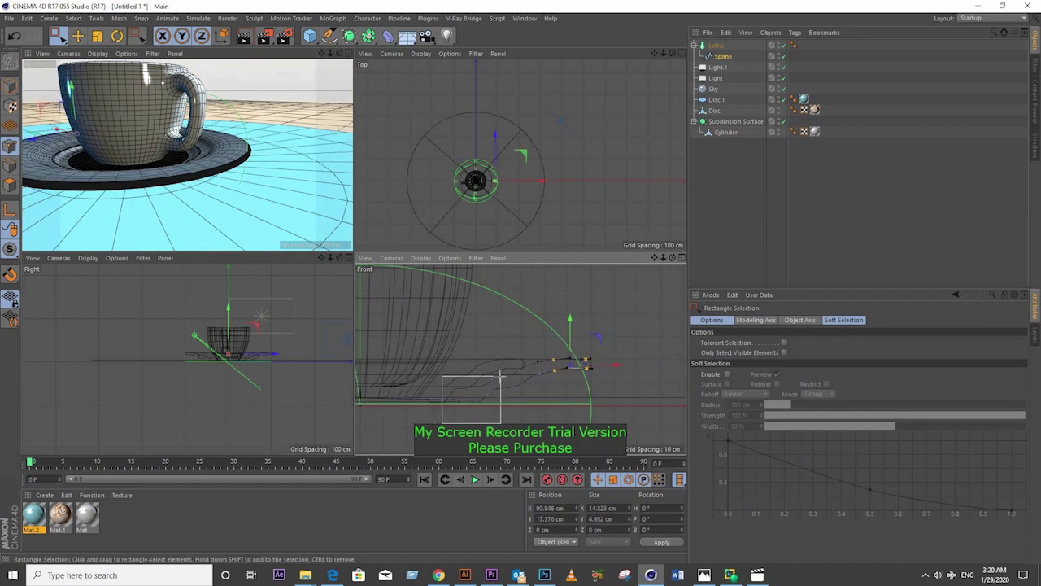
left_click_drag(500, 376, 543, 362)
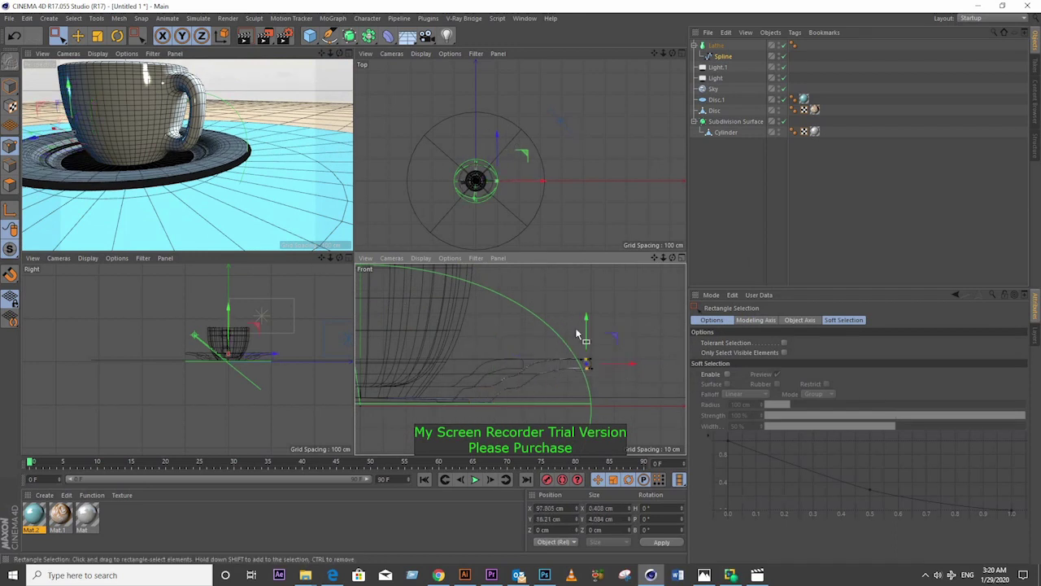
left_click_drag(245, 185, 268, 162, "alt")
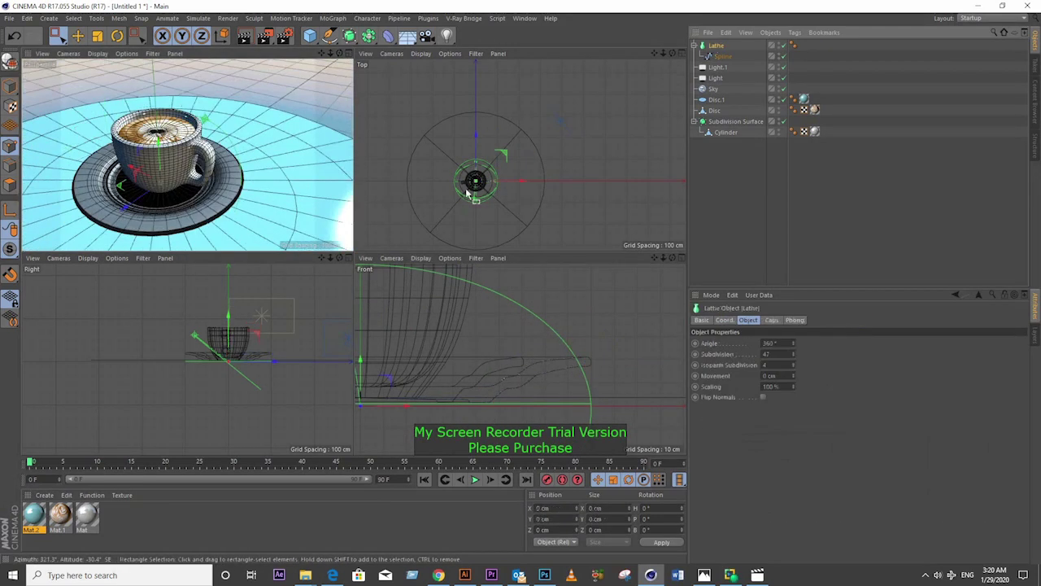
- Scale the Lathe and profile Spline down to about 63 %, leaving the cup in place
key("t")
left_click(723, 56, "ctrl")
left_click_drag(586, 360, 366, 381)
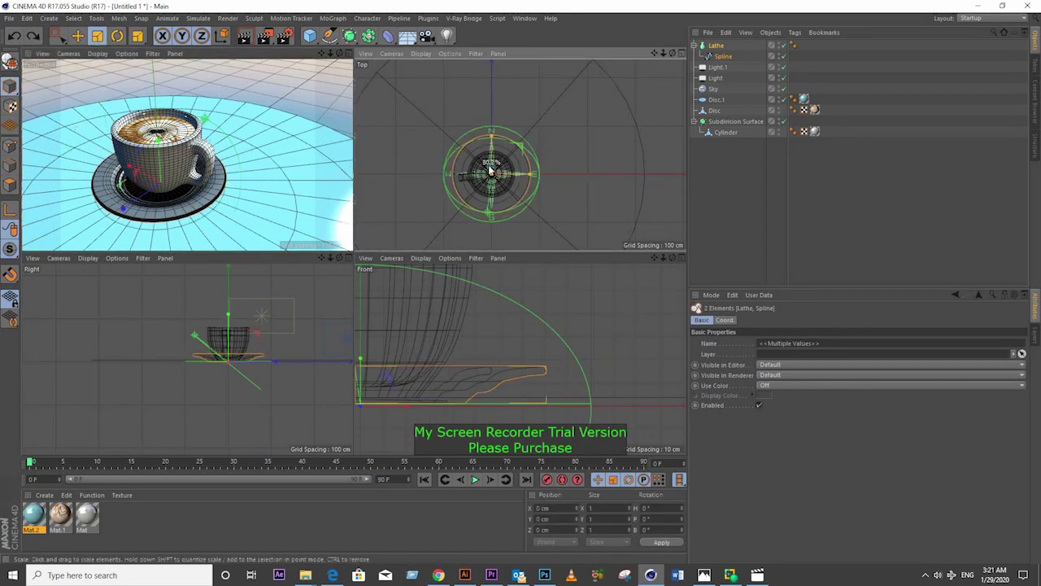
left_click(435, 267)
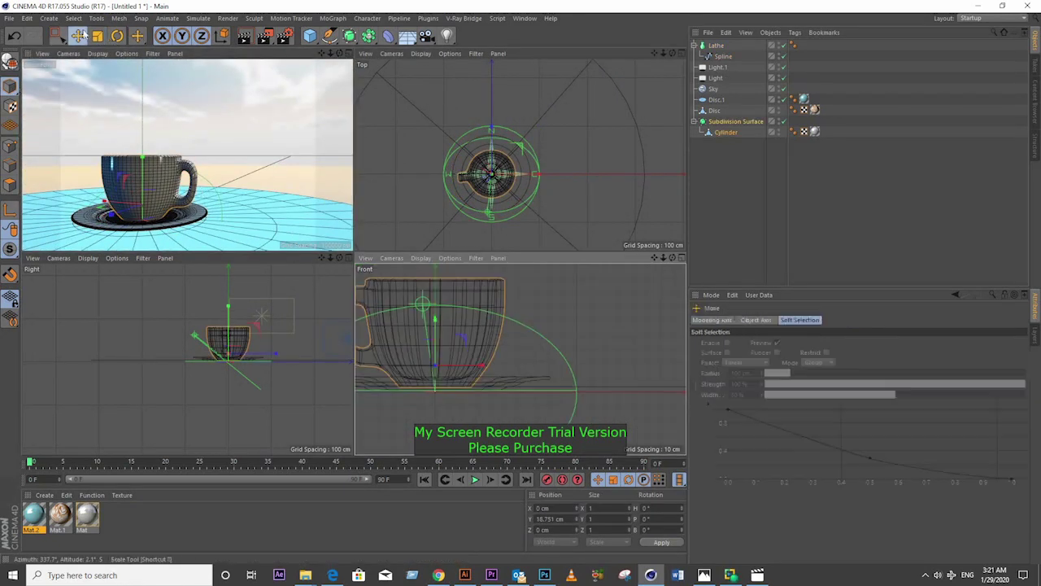
key("e")
left_click_drag(461, 313, 467, 280)
key("ctrl+z")
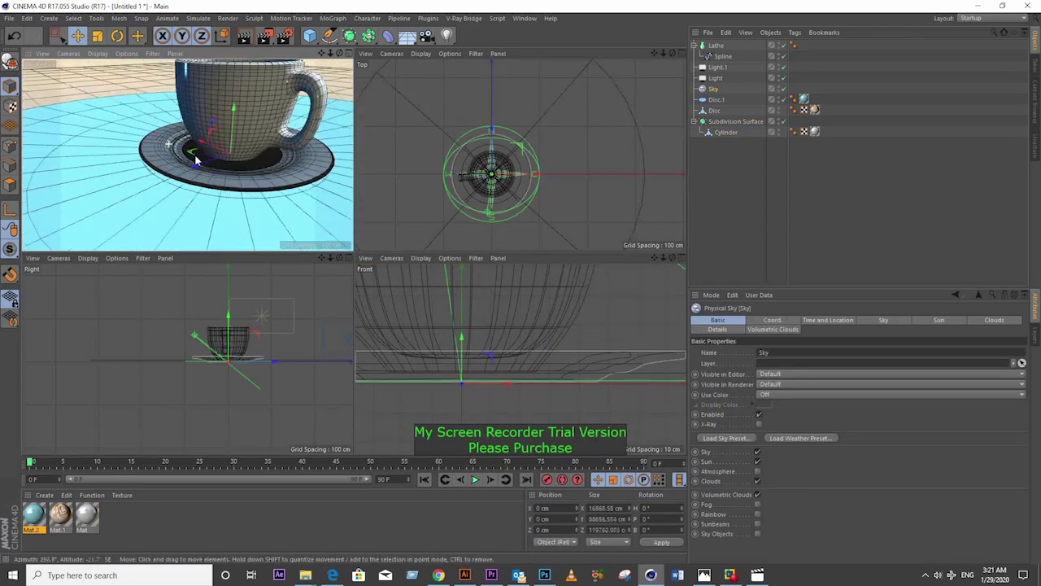
- Create a new cream-tinted material for the saucer
left_click(87, 514)
double_click(87, 517)
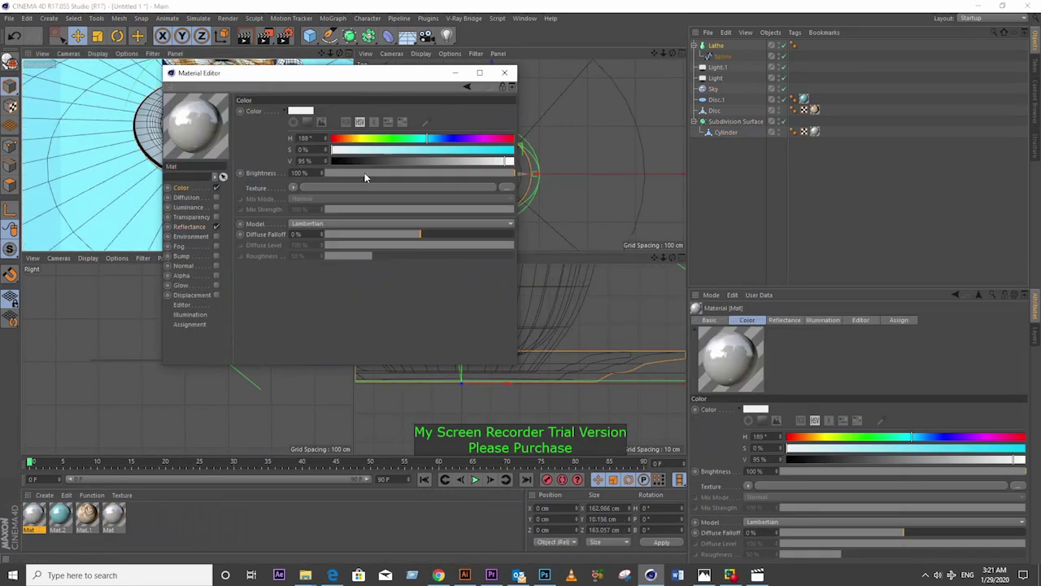
left_click(380, 151)
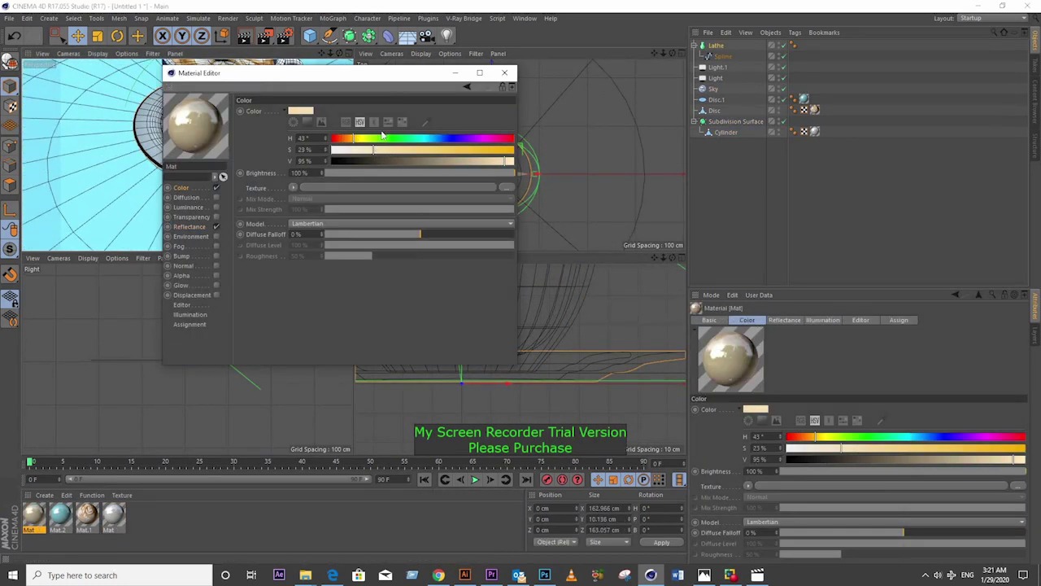
- Delete the old sky object and add a Physical Sky in its place
left_click(504, 73)
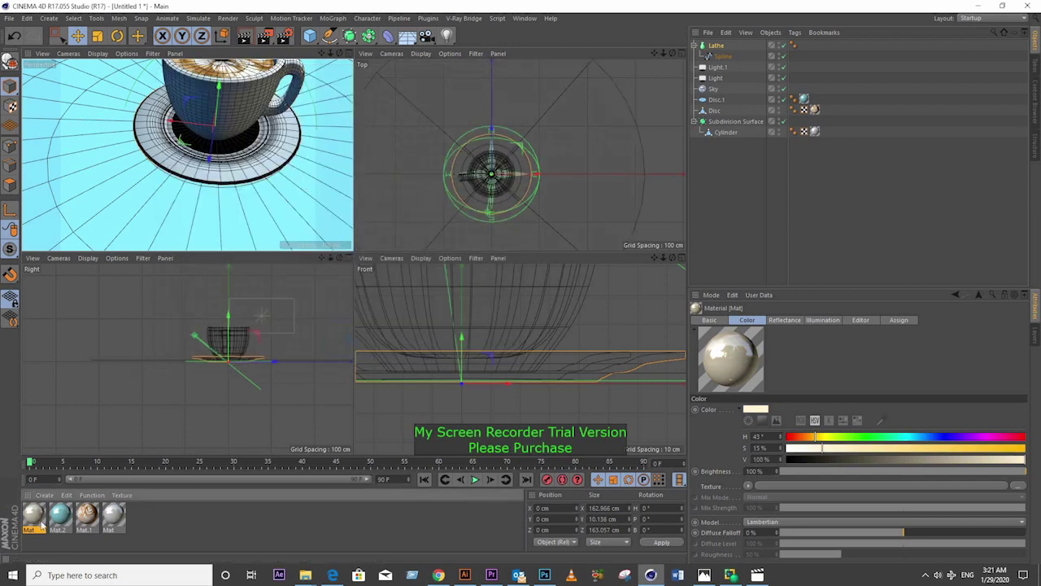
left_click(714, 88)
left_click(724, 437)
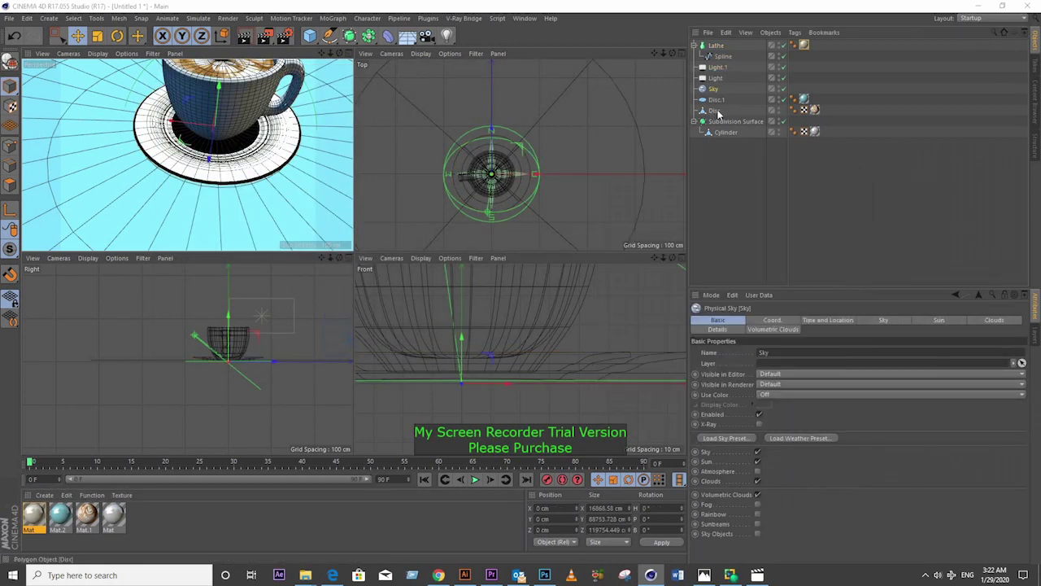
key("Delete")
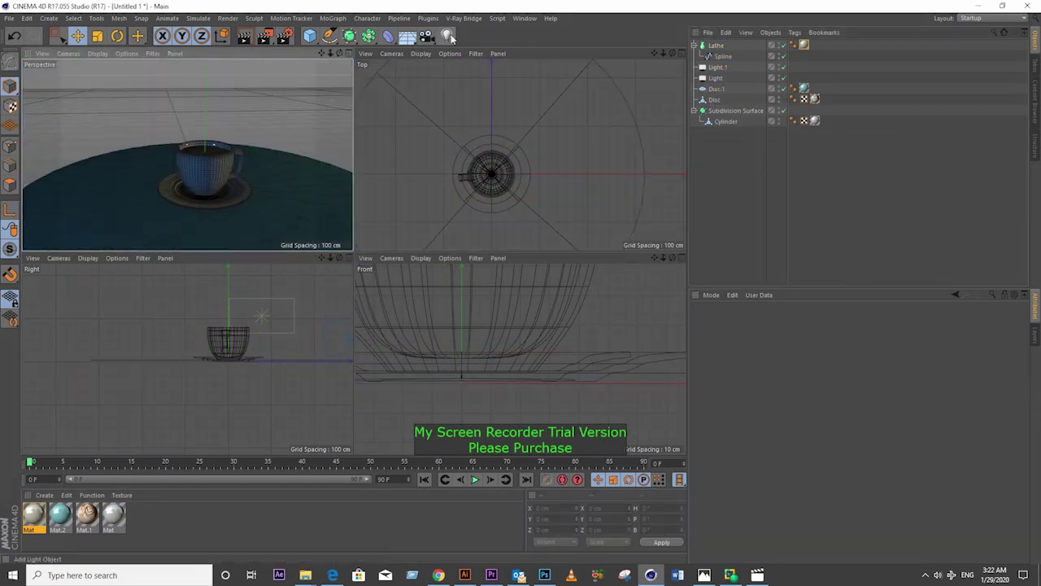
left_click(452, 37)
left_click(537, 81)
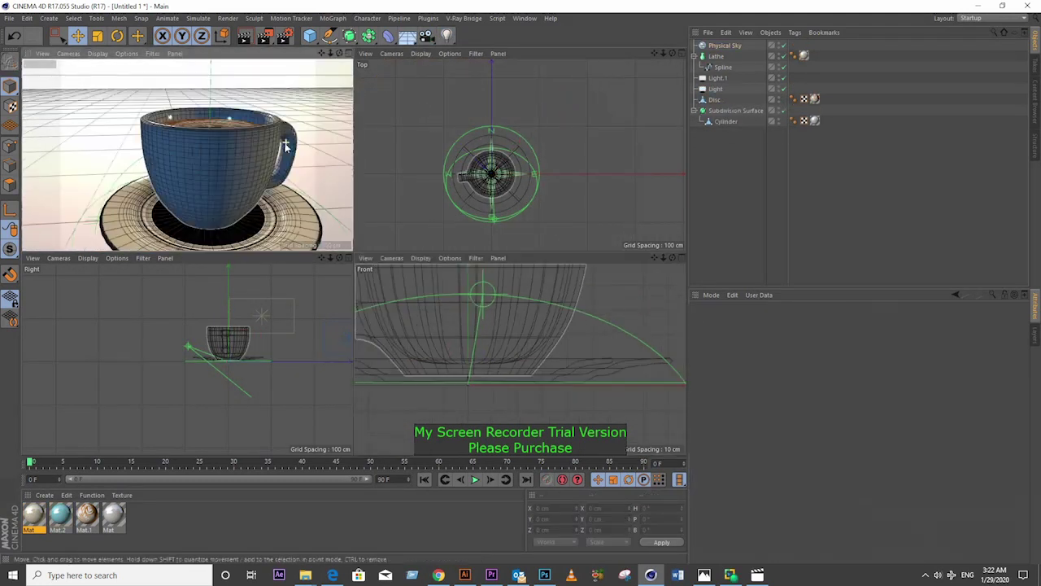
left_click_drag(285, 145, 525, 154, "alt")
- Add a Plane with fewer width segments and make it editable
left_click(309, 36)
left_click(350, 122)
left_click(97, 53)
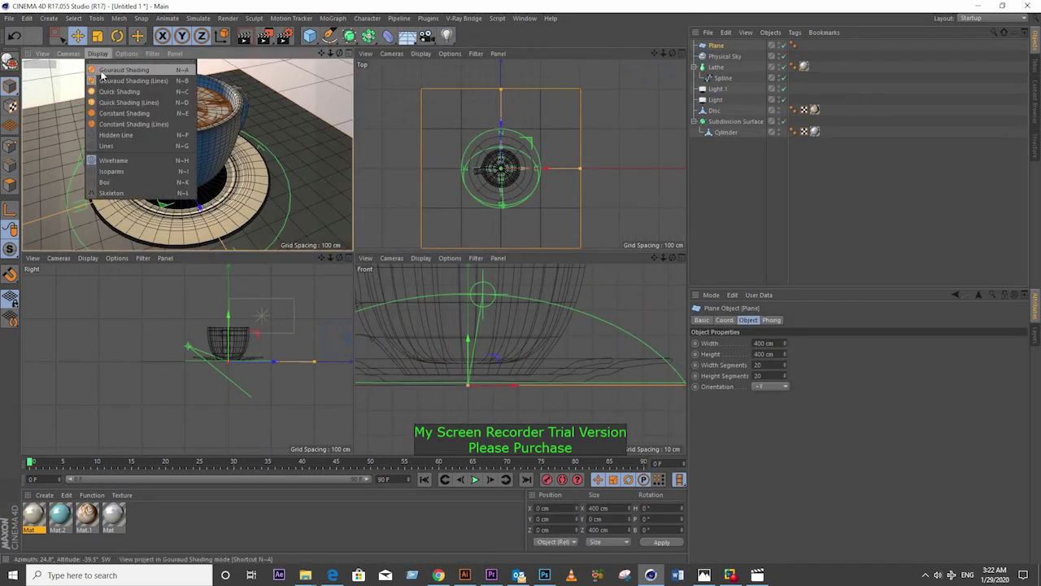
left_click(122, 71)
left_click(785, 367)
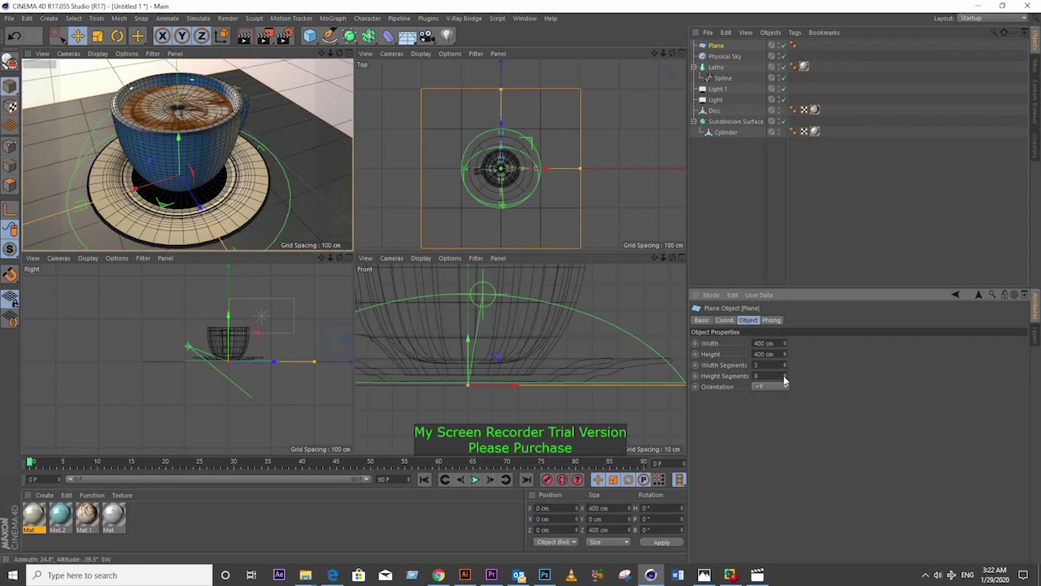
scroll(284, 186, "down", 5)
left_click(9, 61)
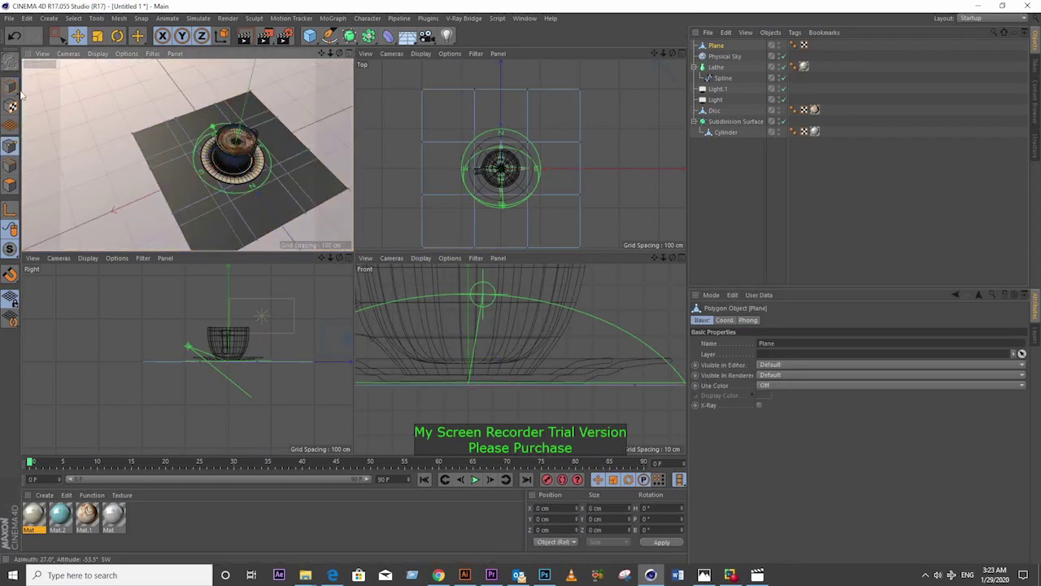
- Box-select the plane's corner points and move them to narrow its end
left_click(57, 36)
left_click_drag(446, 96, 411, 77)
scroll(488, 79, "down", 2)
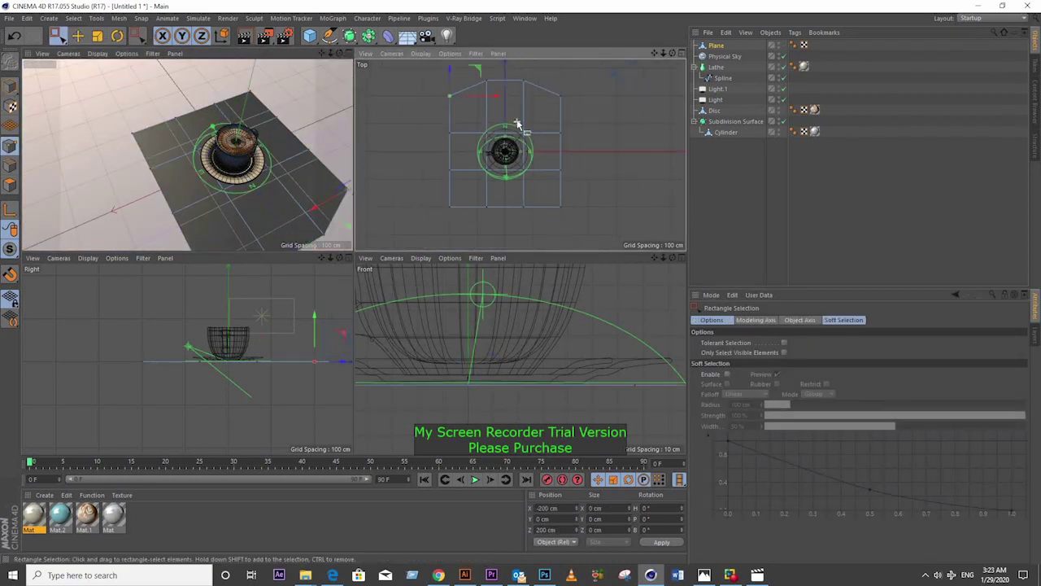
scroll(486, 77, "up", 2)
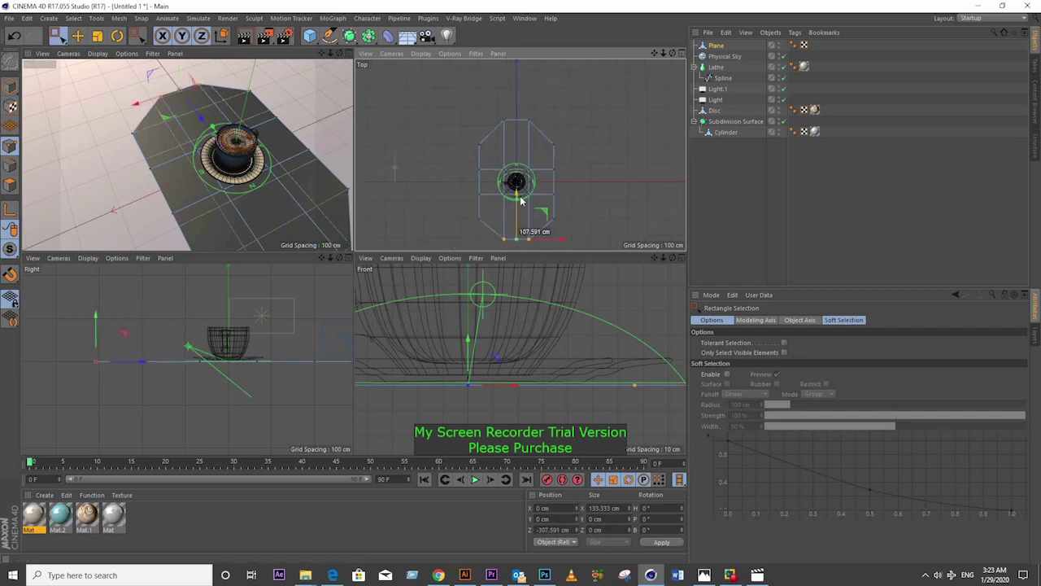
mouse_move(526, 185)
left_mouse_down()
mouse_move(514, 185)
mouse_move(593, 181)
left_mouse_up()
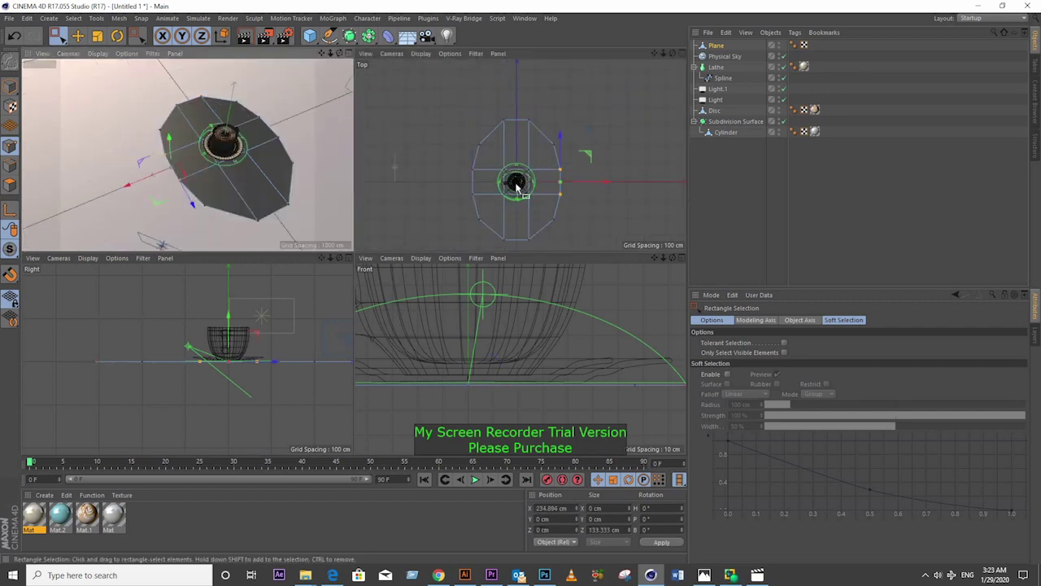
- Select another set of plane points and narrow them across their width
key("m")
key("k")
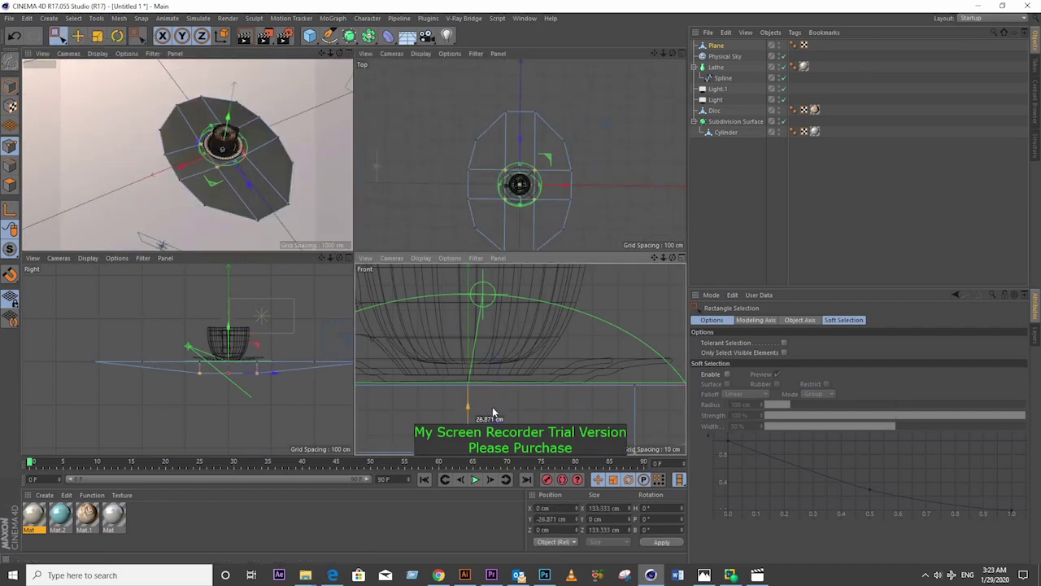
left_click_drag(244, 193, 244, 162, "alt")
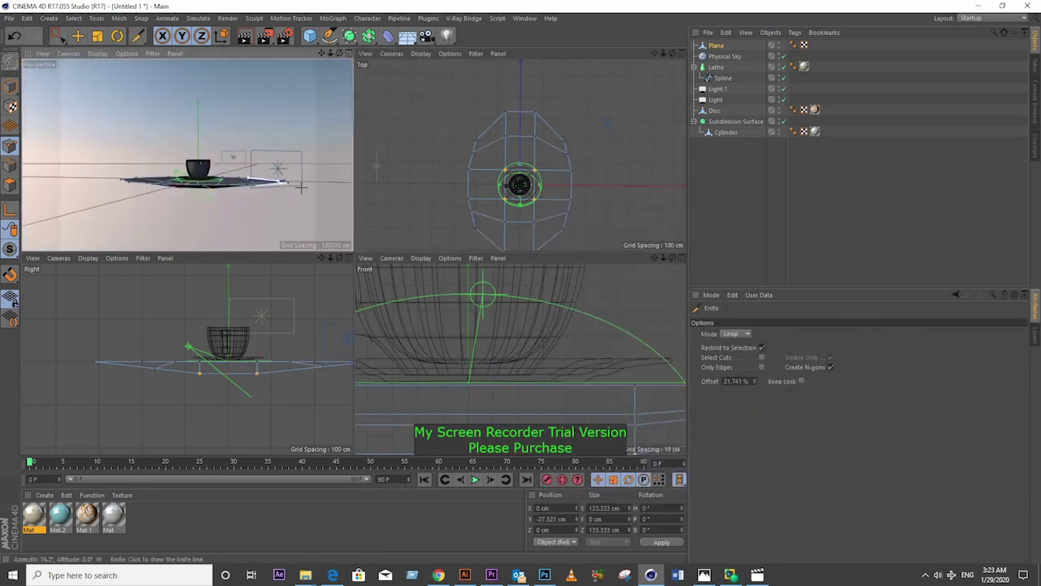
scroll(497, 302, "down", 3)
key("e")
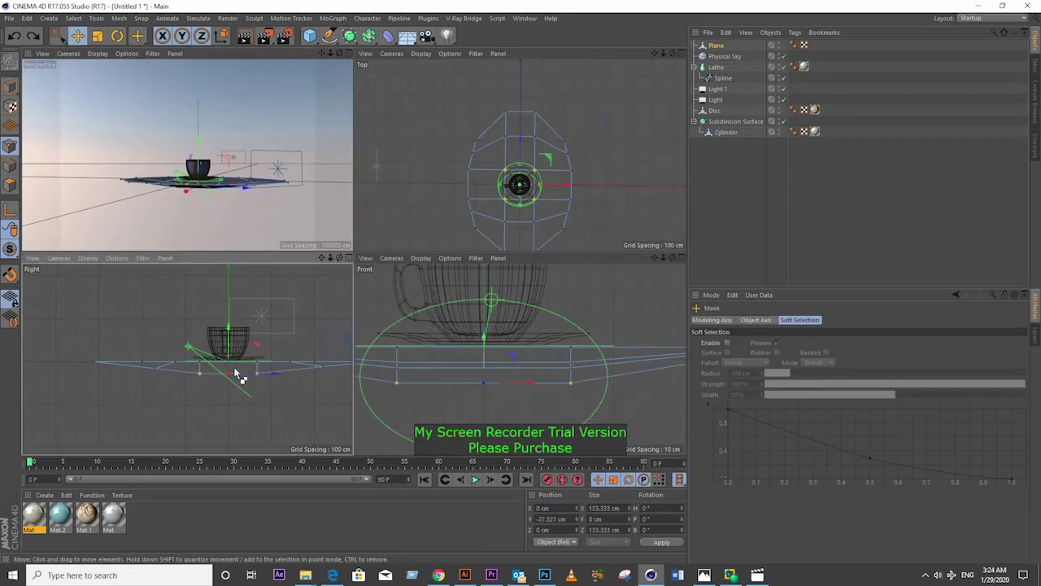
left_click(237, 372)
key("0")
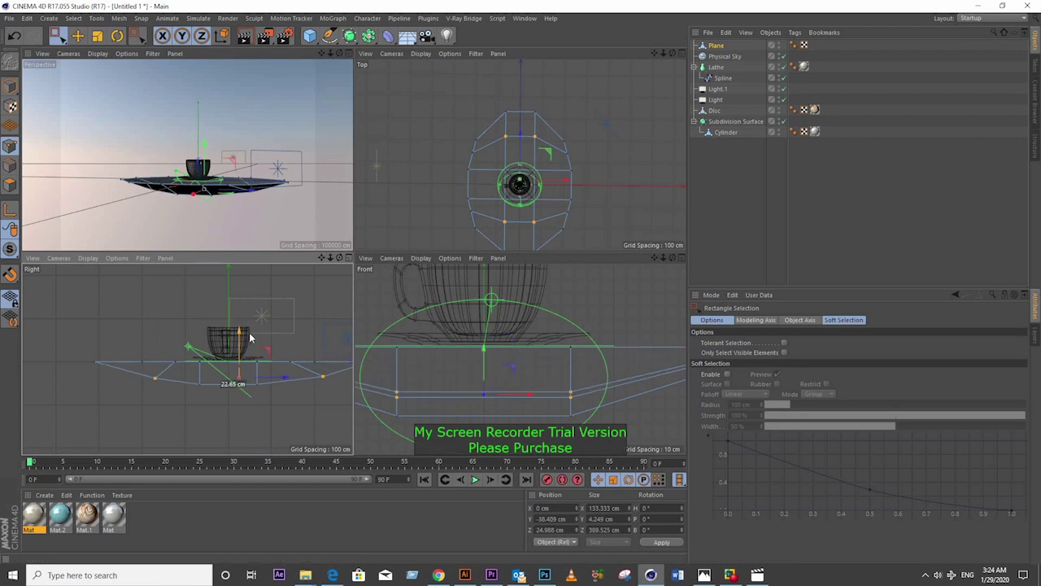
left_click_drag(204, 162, 217, 207, "alt")
left_click(712, 47)
key("t")
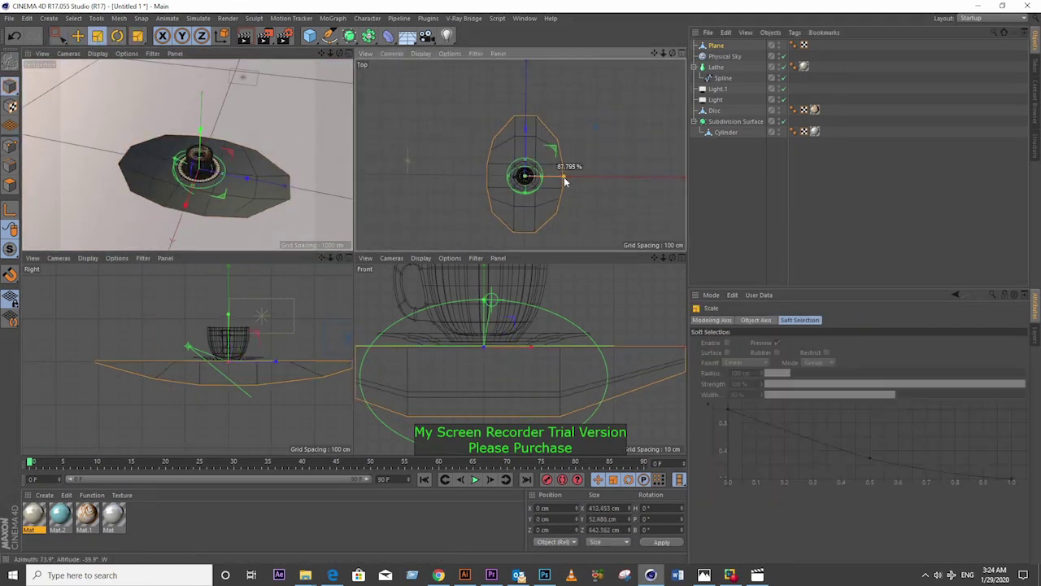
mouse_move(290, 180)
left_mouse_down()
mouse_move(248, 182)
mouse_move(341, 193)
mouse_move(320, 226)
left_mouse_up()
- Extrude the plane's edge outward into a handle and bend it
right_click(273, 176)
left_click(301, 391)
scroll(500, 332, "down", 3)
left_click_drag(285, 319, 285, 323)
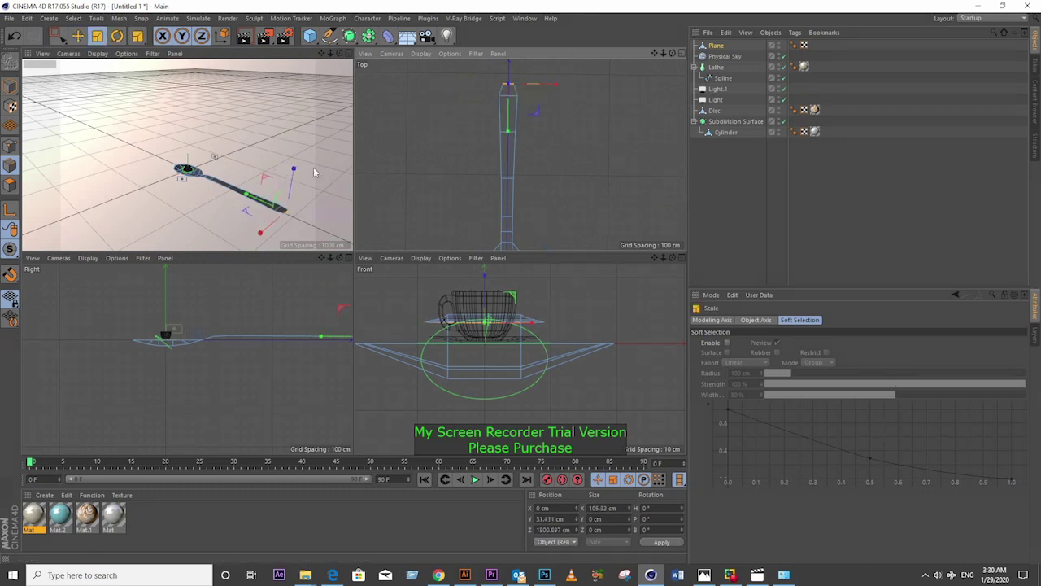
- Cut a knife line across the spoon handle
mouse_move(314, 172)
left_mouse_down("alt")
mouse_move(265, 192)
mouse_move(75, 201)
mouse_move(154, 203)
left_mouse_up("alt")
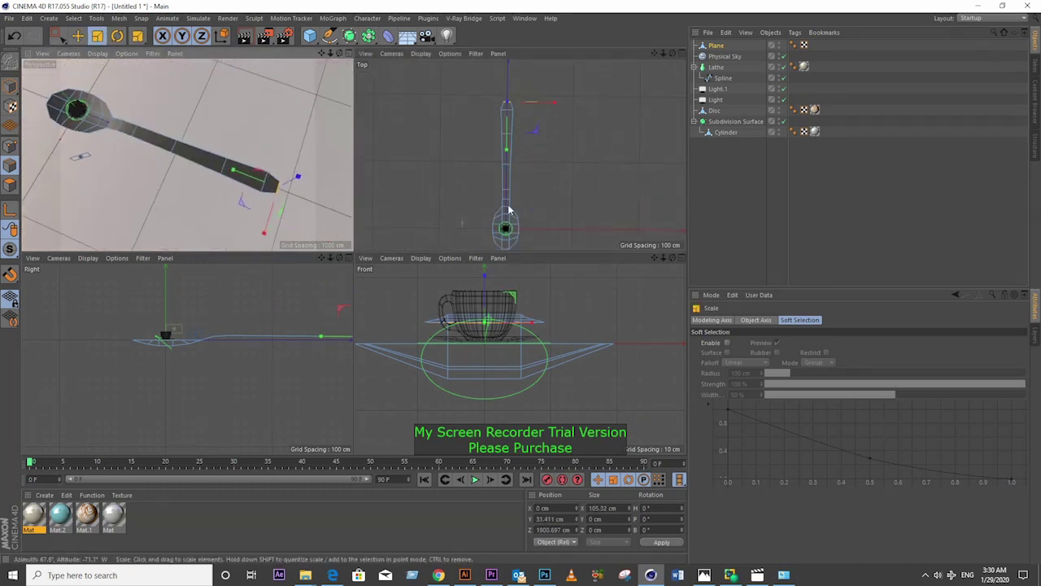
key("k")
left_click_drag(504, 186, 500, 163)
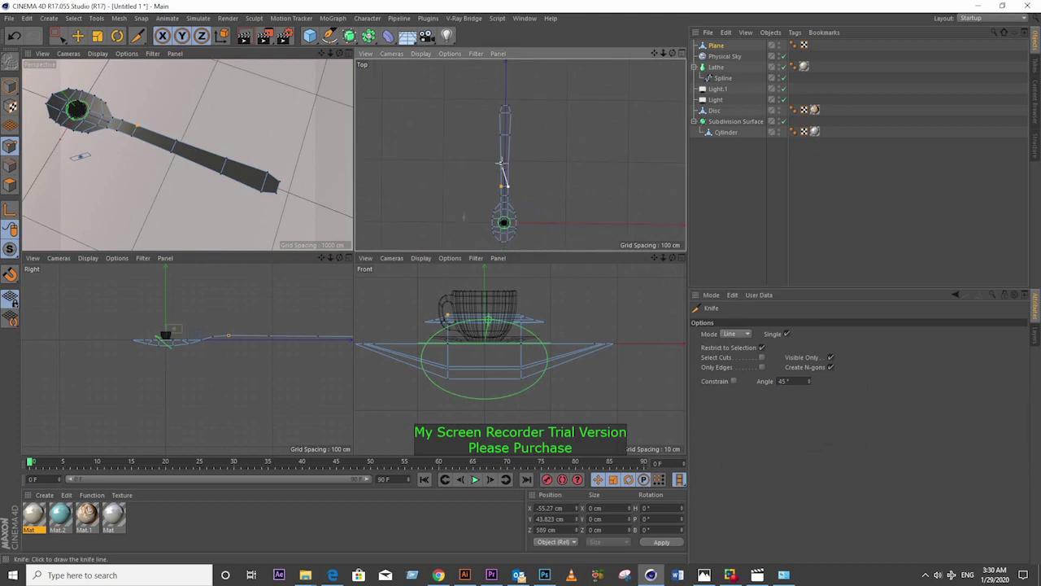
middle_click(502, 163)
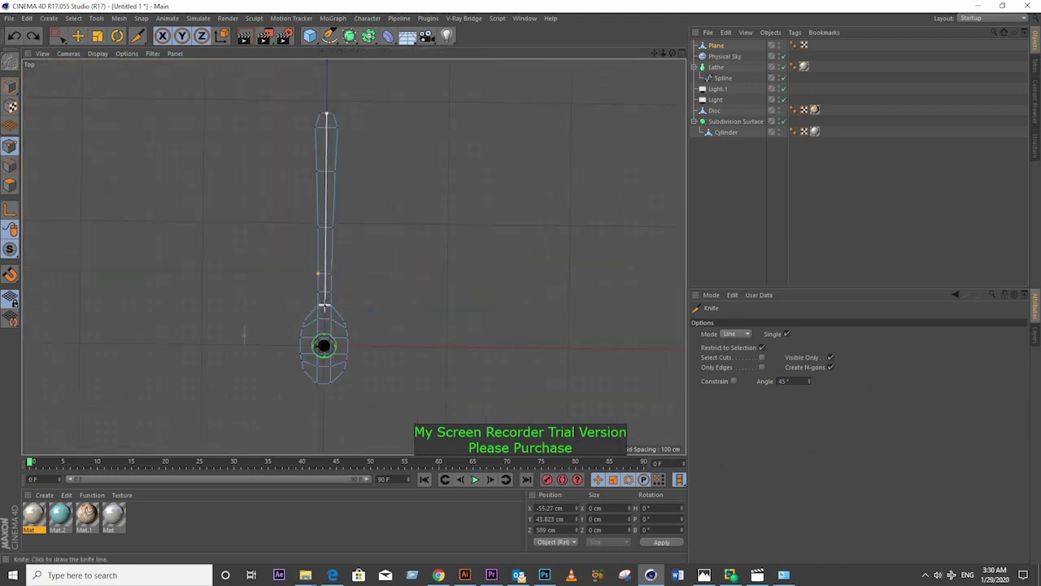
scroll(324, 305, "up", 1)
key("0")
middle_click(421, 337)
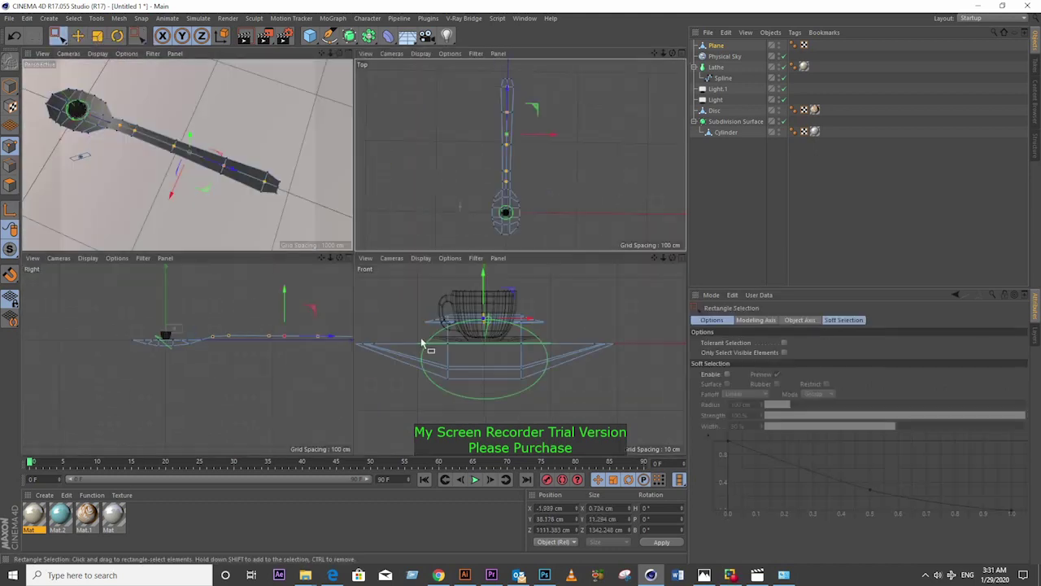
- Smooth the spoon plane under a Subdivision Surface and bend its profile
left_click(349, 35, "alt")
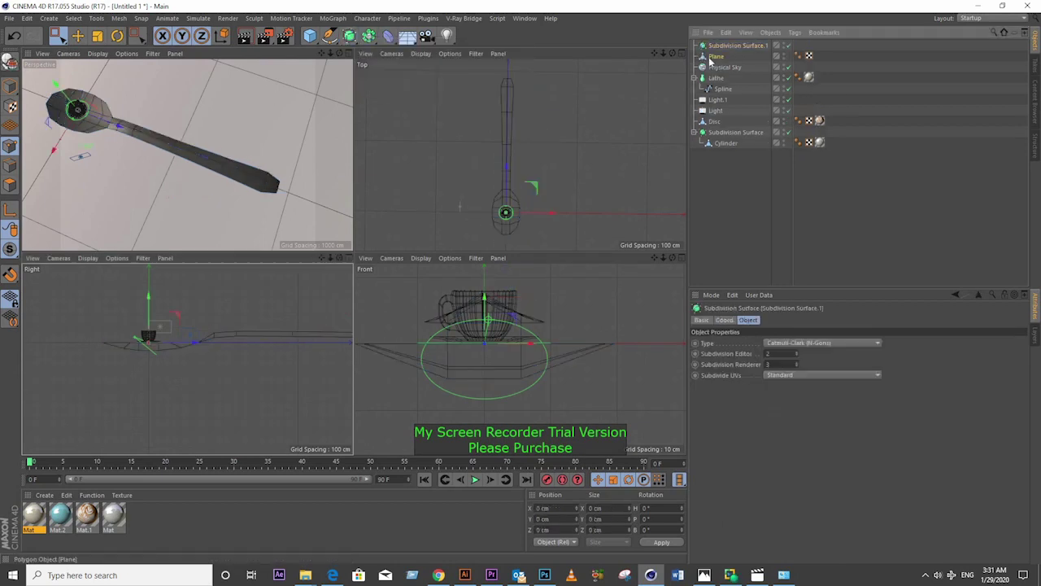
left_click(721, 56)
mouse_move(146, 163)
left_mouse_down("alt")
mouse_move(208, 242)
mouse_move(550, 156)
left_mouse_up("alt")
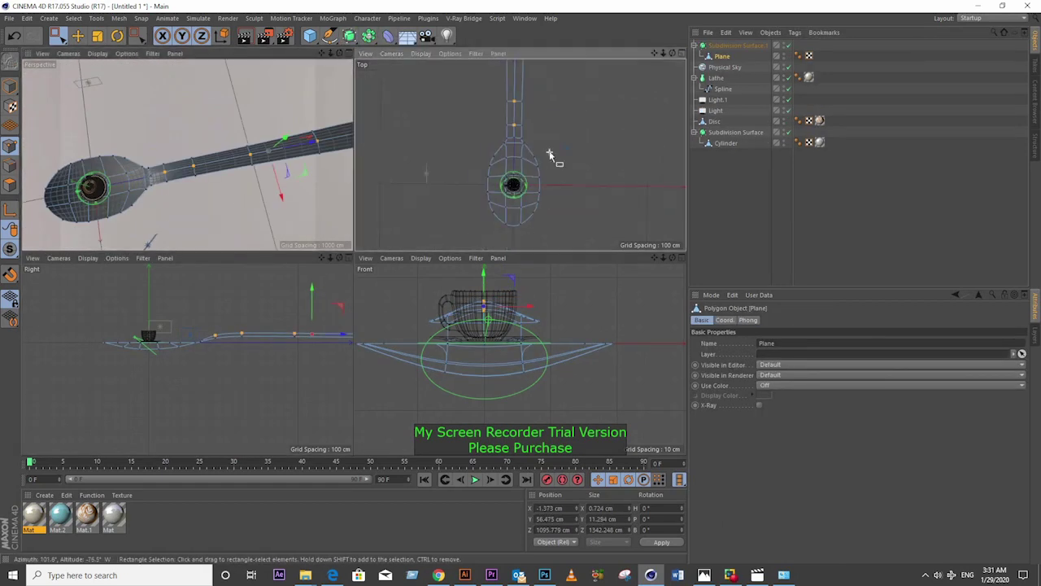
mouse_move(163, 344)
left_mouse_down()
mouse_move(139, 309)
mouse_move(89, 309)
mouse_move(198, 319)
left_mouse_up()
scroll(198, 320, "up", 3)
left_click_drag(163, 97, 217, 71, "alt")
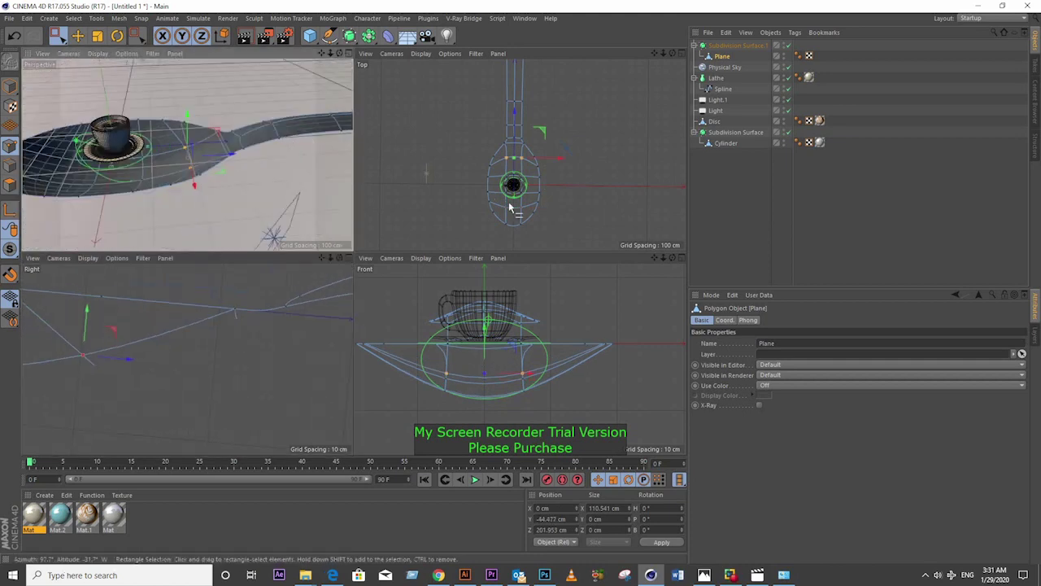
- Narrow the spoon's selected points inward and widen the bowl slightly
key("t")
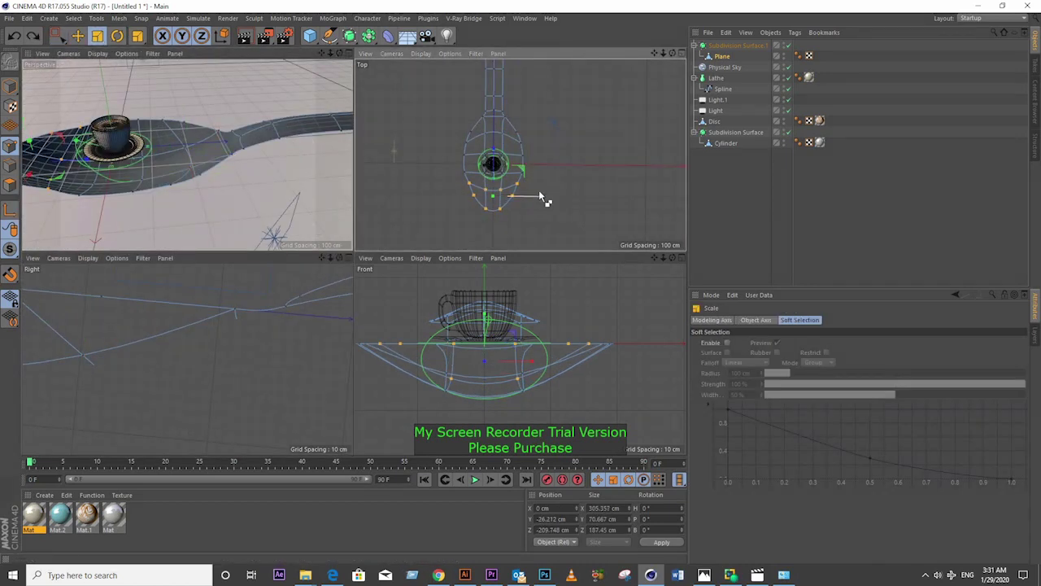
left_click_drag(539, 200, 529, 201)
key("0")
left_click_drag(480, 122, 429, 121)
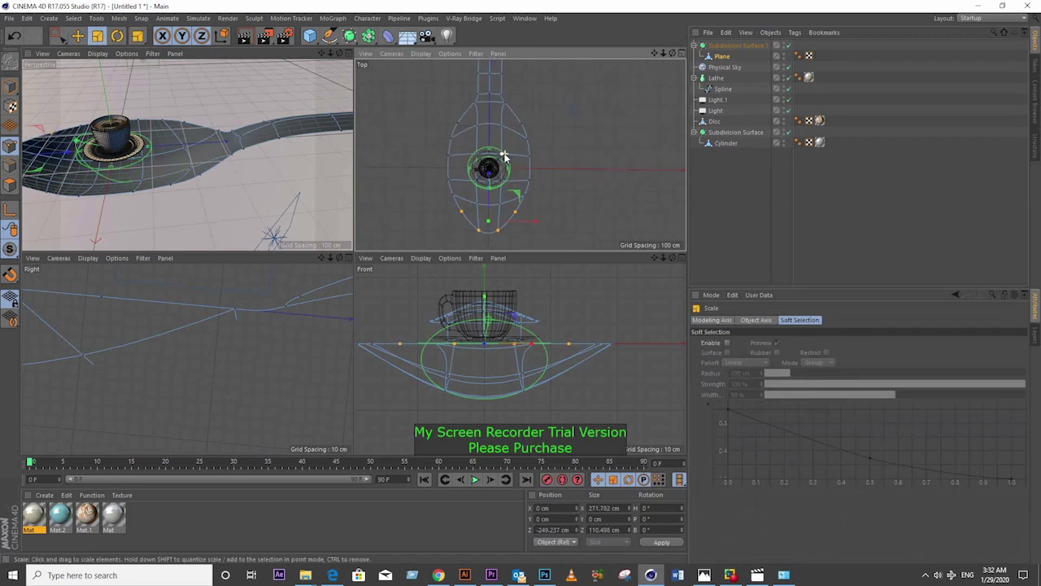
left_click(104, 38)
left_click_drag(525, 132, 534, 136)
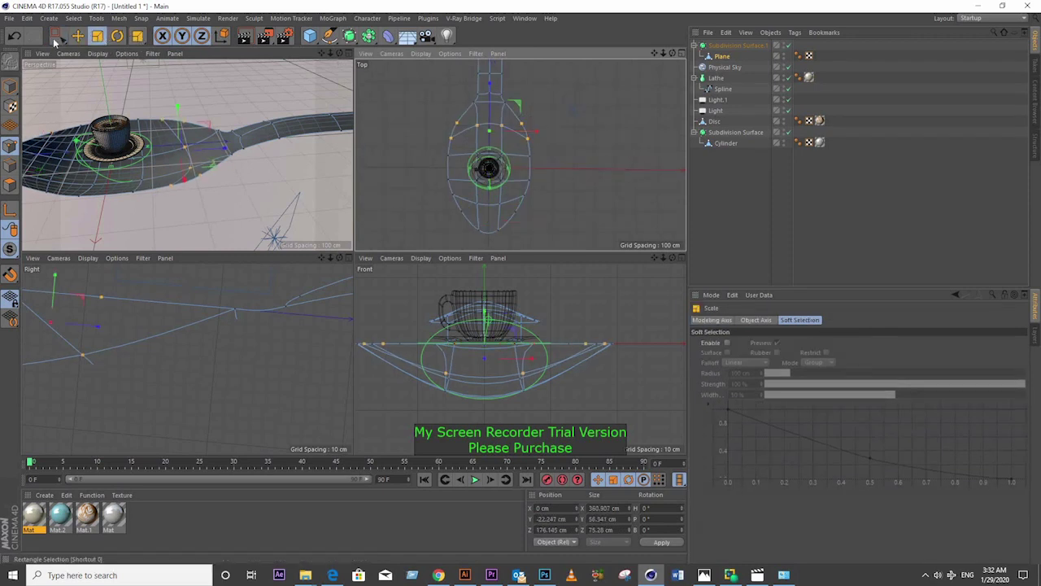
left_click(56, 41)
left_click_drag(413, 146, 537, 157)
key("t")
mouse_move(216, 183)
left_mouse_down("alt")
mouse_move(127, 225)
mouse_move(207, 195)
left_mouse_up("alt")
left_click(207, 195)
- Select Subdivision Surface.1 and the spoon Plane and scale them to about 50 %
left_click(721, 56)
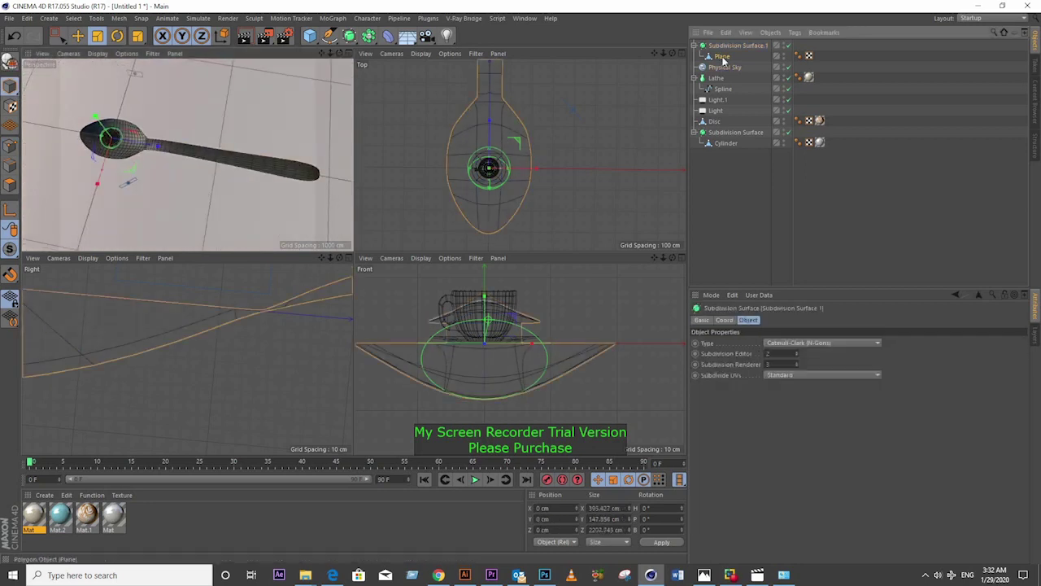
scroll(484, 97, "up", 2)
key("0")
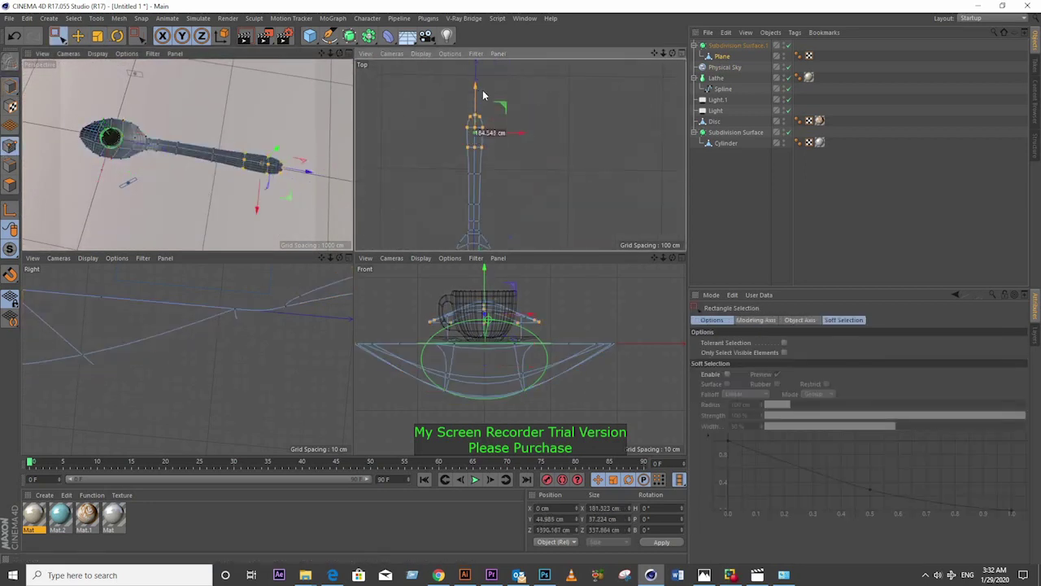
left_click(505, 290)
key("t")
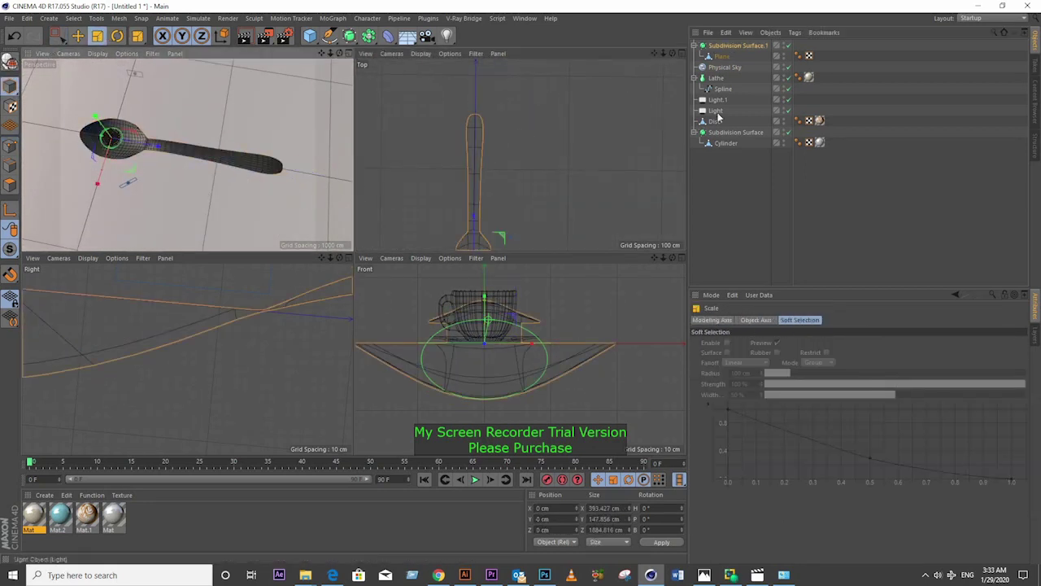
left_click(722, 56, "ctrl")
left_click_drag(516, 332, 377, 362)
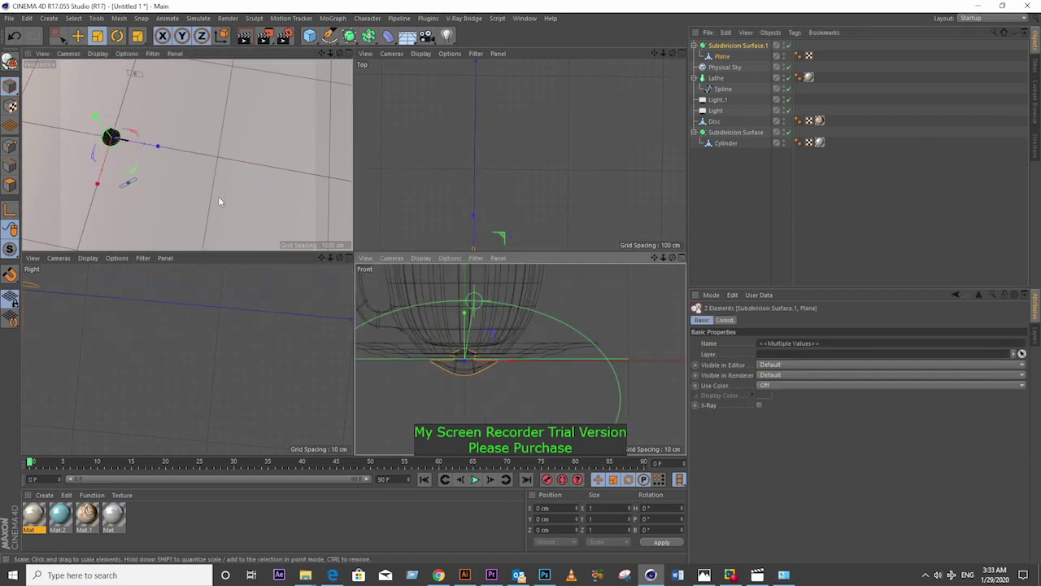
- Raise the spoon up onto the saucer beside the cup
key("e")
left_click_drag(466, 313, 467, 284)
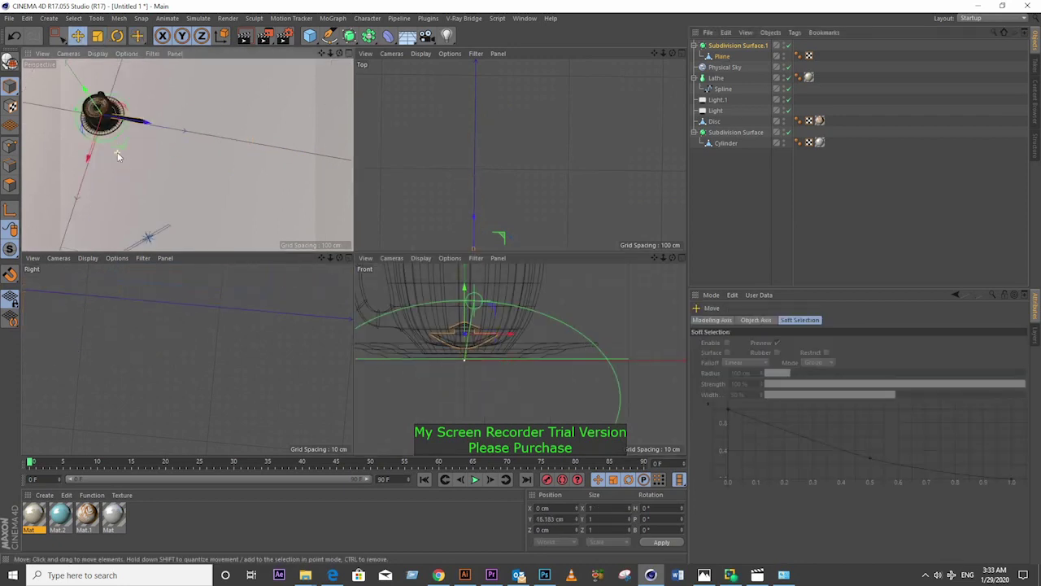
left_click(97, 36)
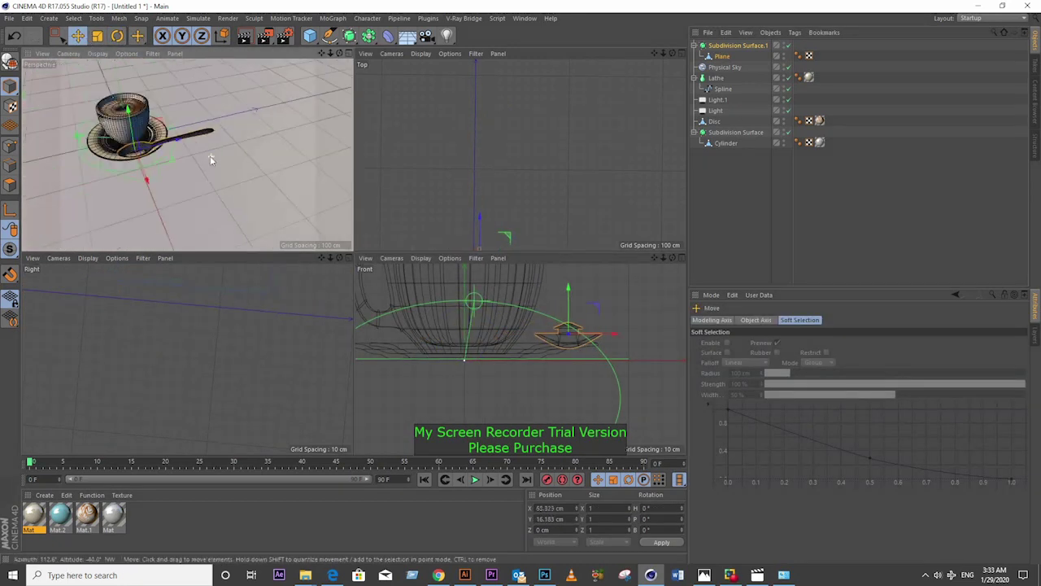
- Tilt the spoon to about P -8.4° in the Right view so it lies on the rim, then nudge it slightly higher
middle_click(180, 377)
key("r")
left_click_drag(223, 188, 228, 195)
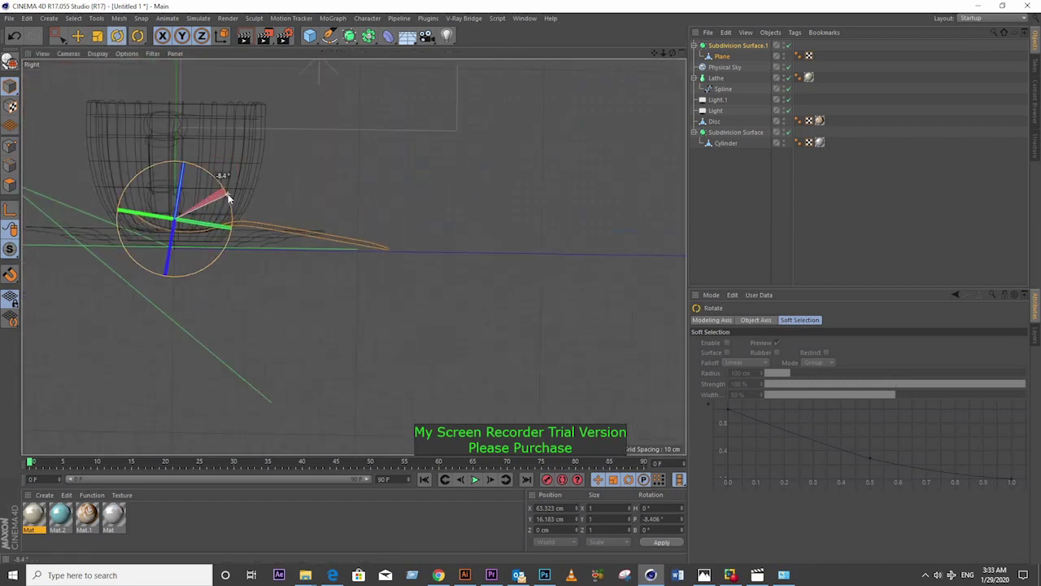
middle_click(232, 189)
scroll(242, 172, "up", 5)
key("e")
left_click_drag(189, 167, 188, 160)
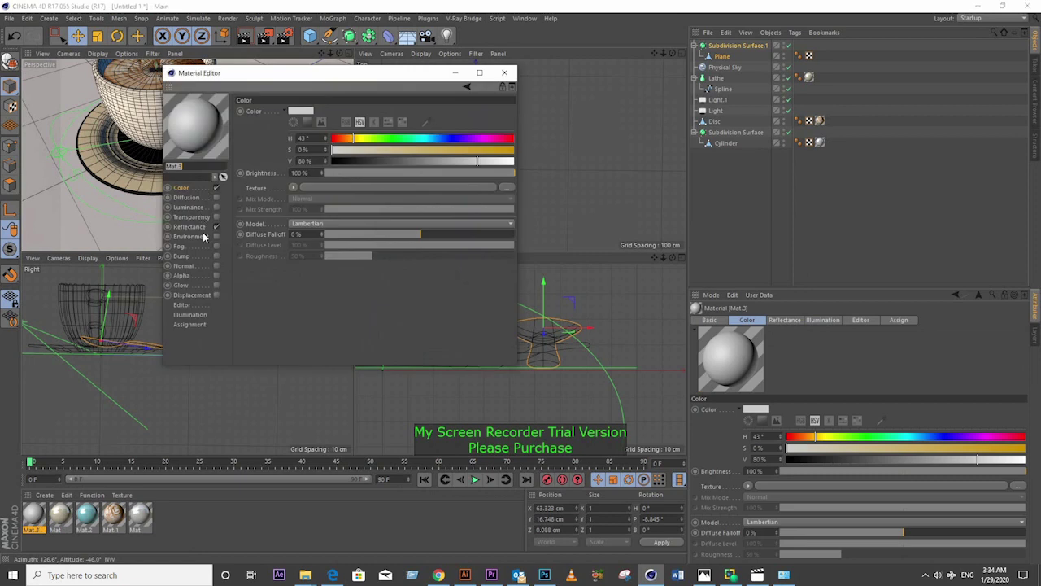
- Add a GGX reflection layer to Mat.3 with reflection strength lowered to 76%
left_click(189, 226)
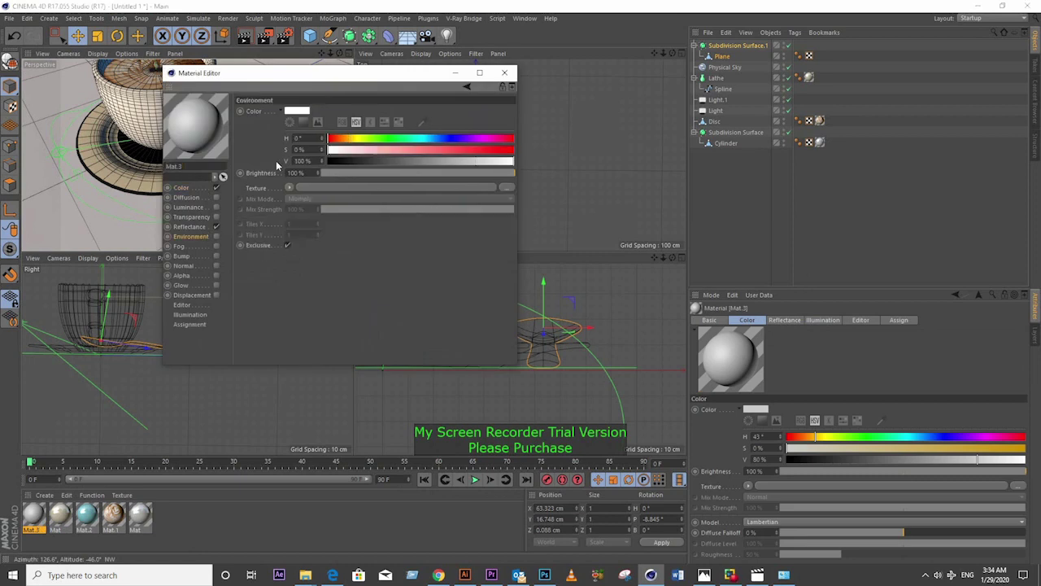
left_click(248, 133)
left_click(269, 144)
left_click_drag(385, 305, 468, 306)
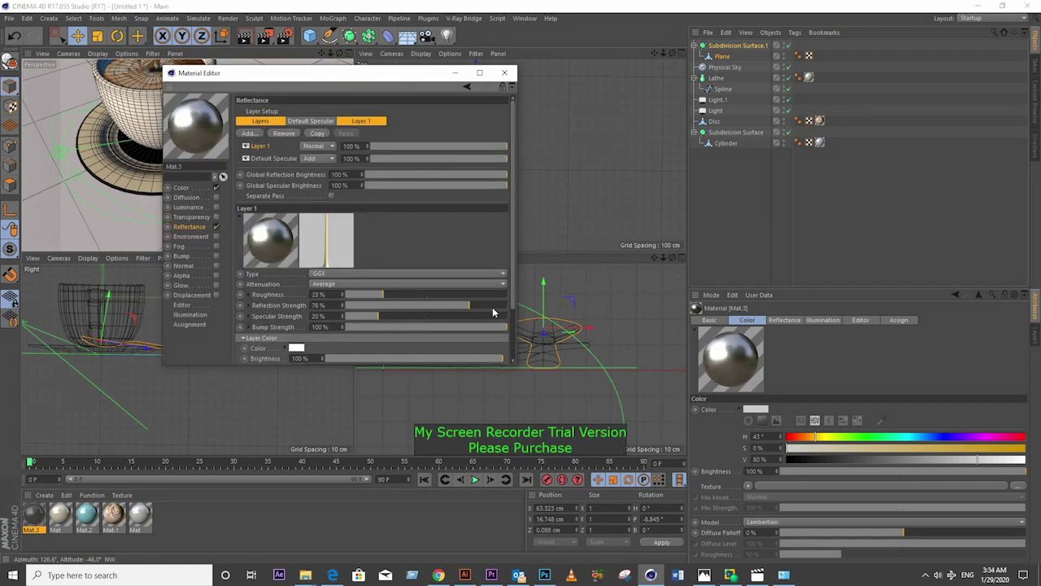
- Set Layer 1 brightness to 87% and apply the metal Mat.3 to the spoon
left_click_drag(367, 72, 472, 57)
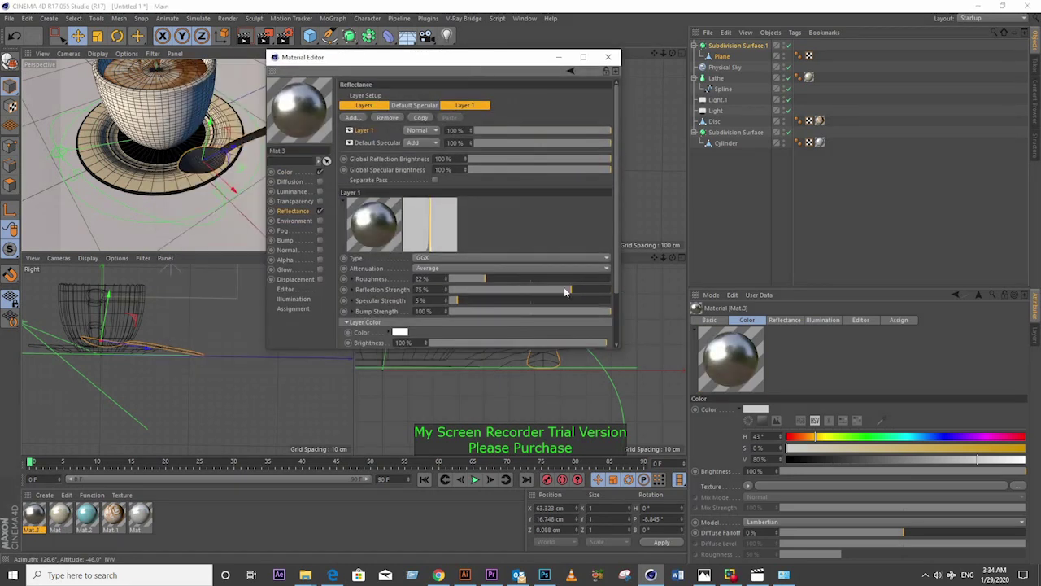
scroll(564, 287, "down", 3)
left_click(284, 172)
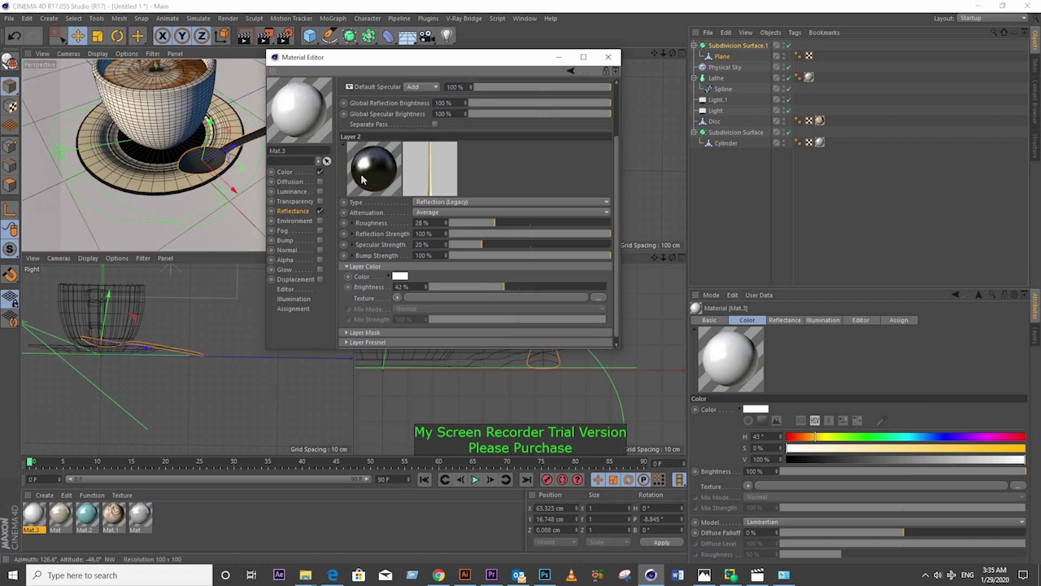
left_click(294, 212)
left_click(460, 105)
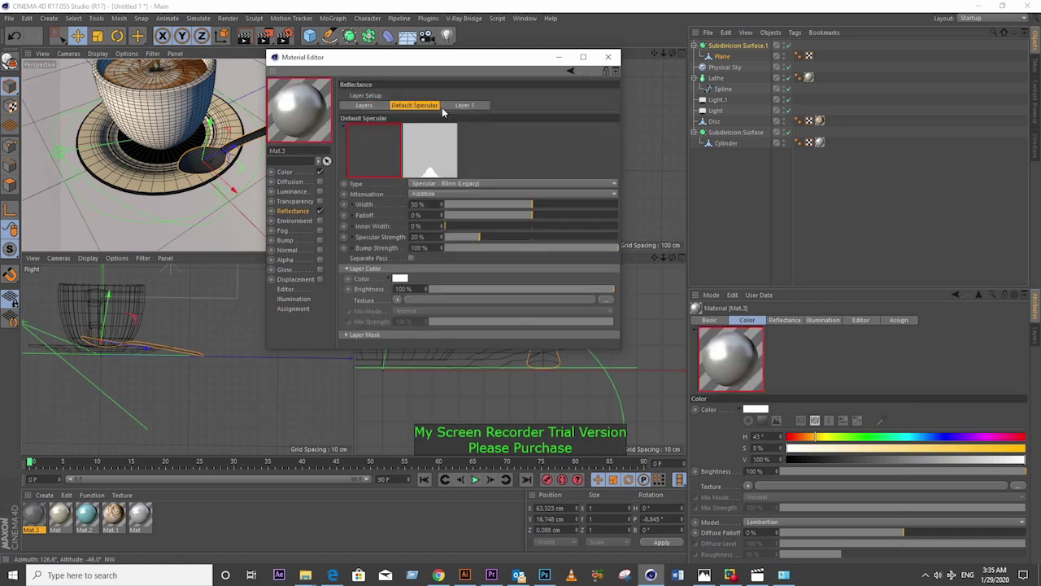
left_click_drag(592, 272, 611, 270)
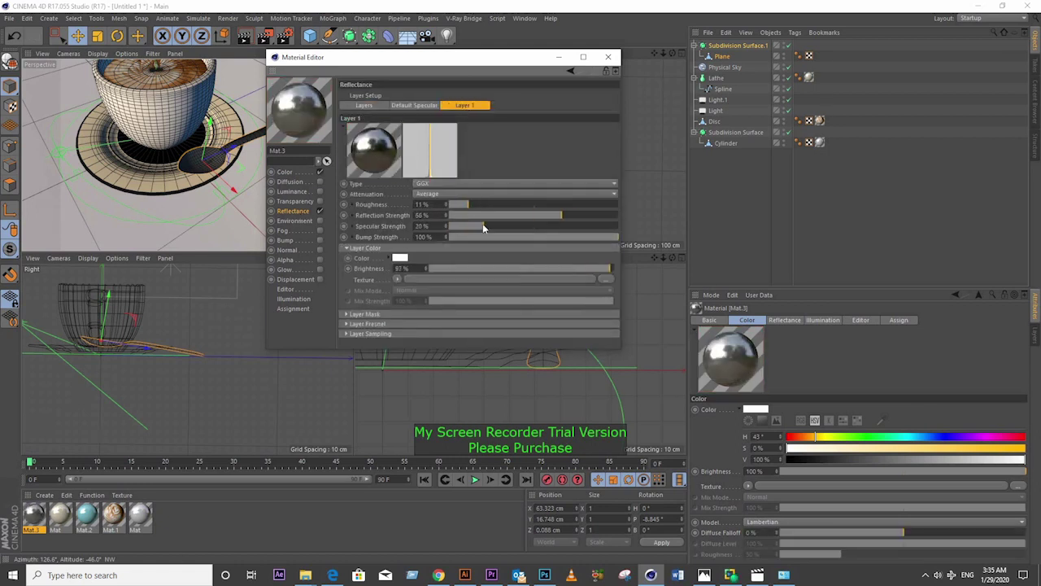
left_click(587, 269)
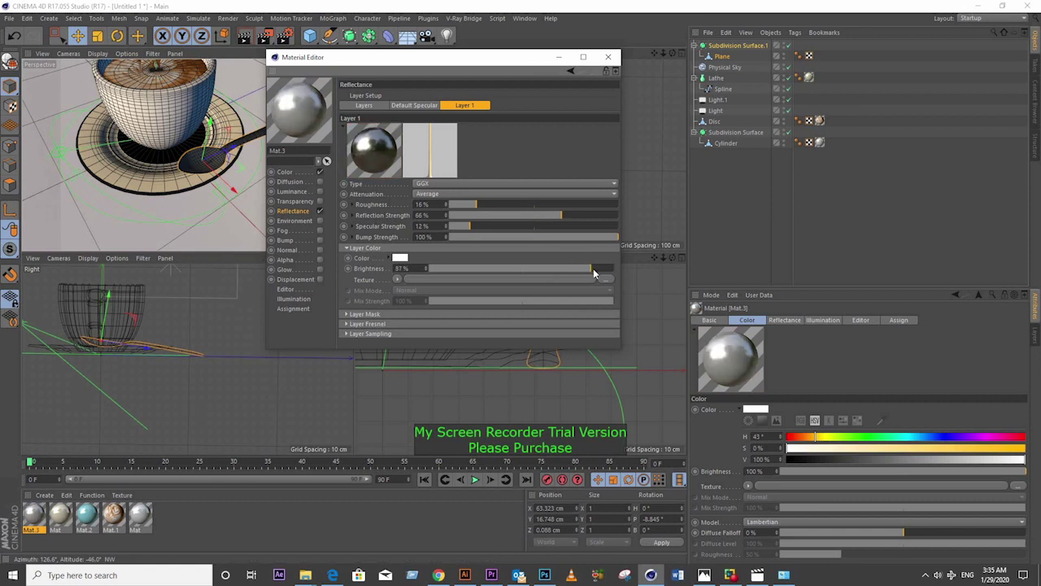
mouse_move(32, 514)
left_mouse_down()
mouse_move(171, 201)
mouse_move(106, 181)
left_mouse_up()
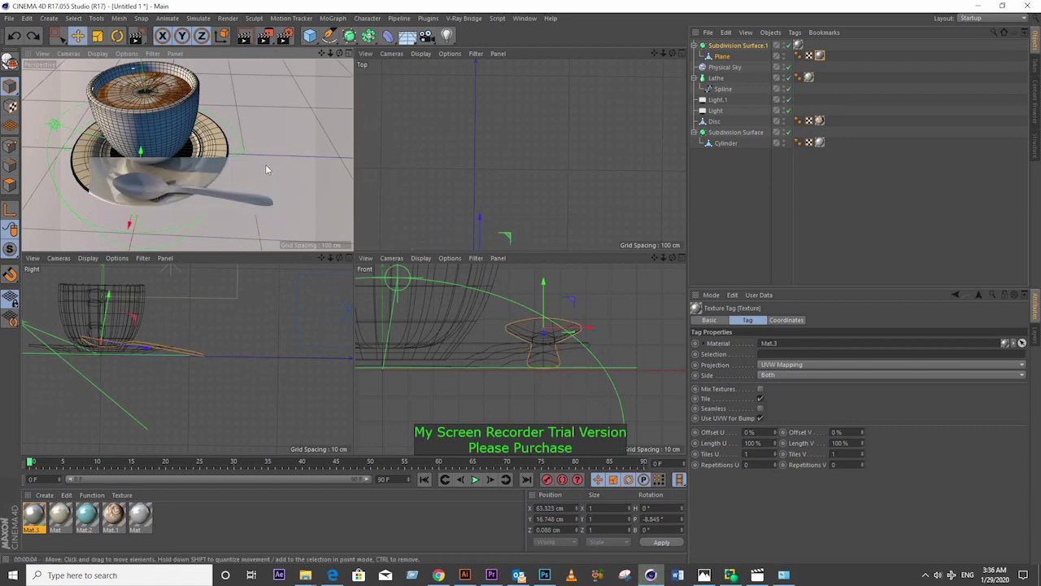
- Select a band of polygons around the cup's Cylinder with Live Selection
left_click(179, 122)
left_click_drag(179, 122, 508, 235, "alt")
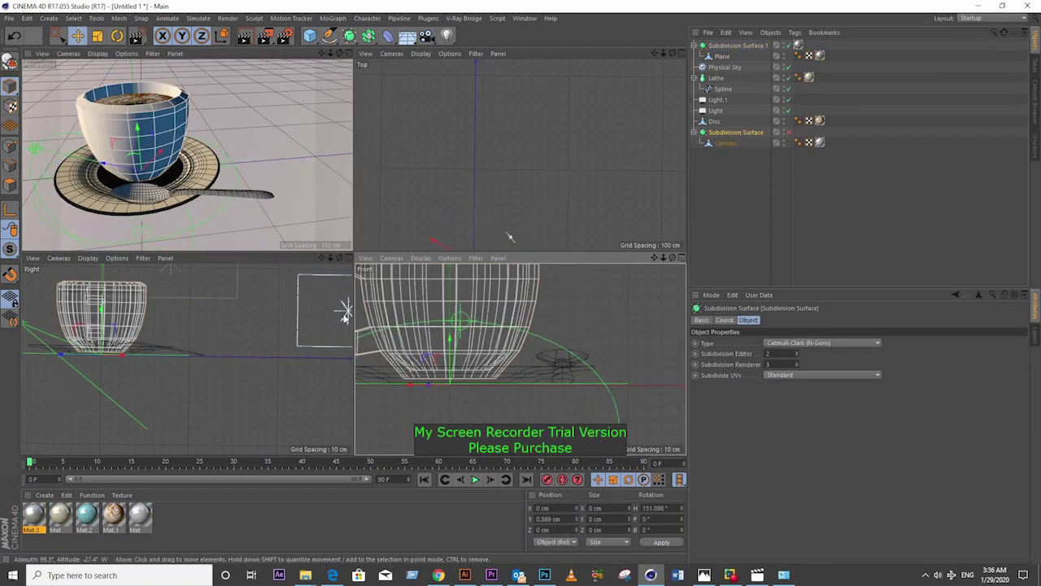
left_click(58, 36)
left_click(499, 317)
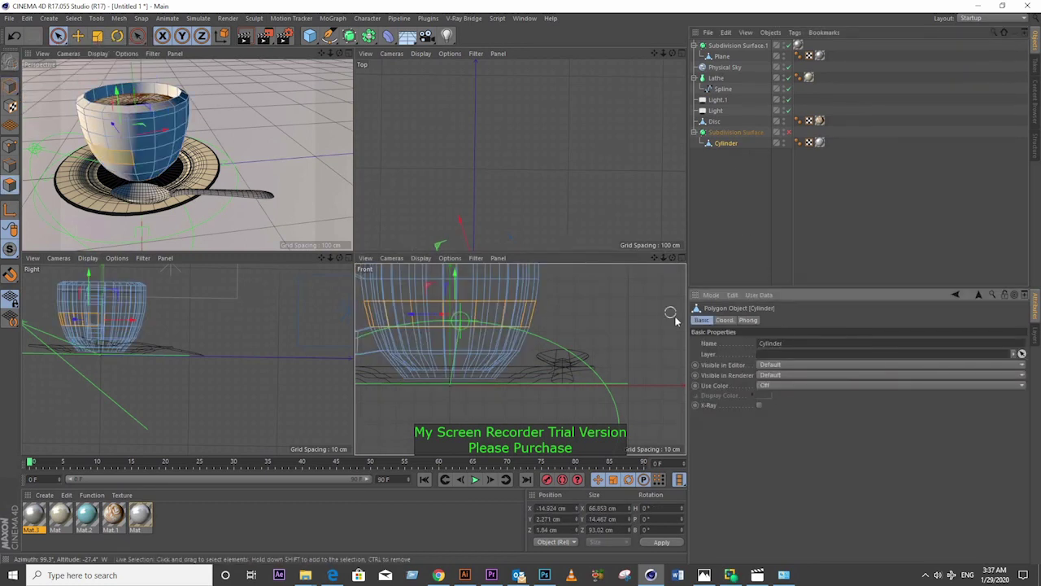
left_click(58, 36)
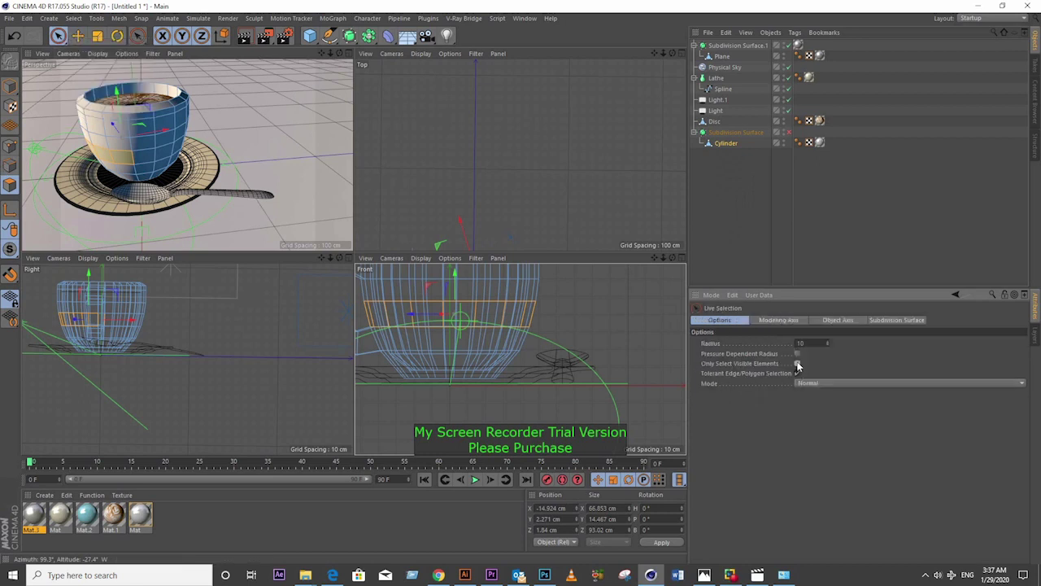
- Create a new light blue material (hue ~200°, 77% value, 100% brightness) and apply it to the cup band
double_click(200, 515)
double_click(166, 514)
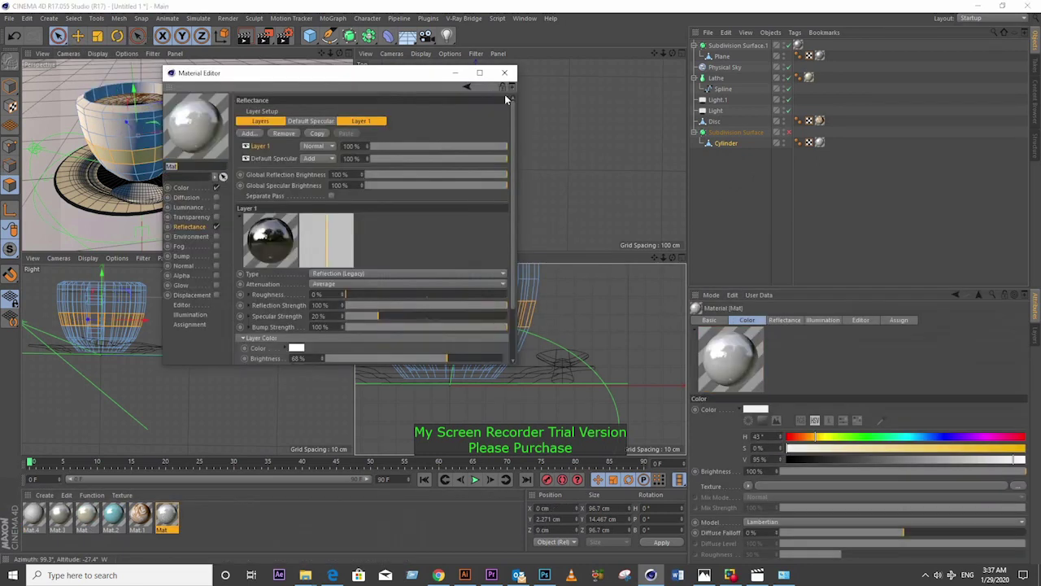
left_click(504, 73)
double_click(32, 514)
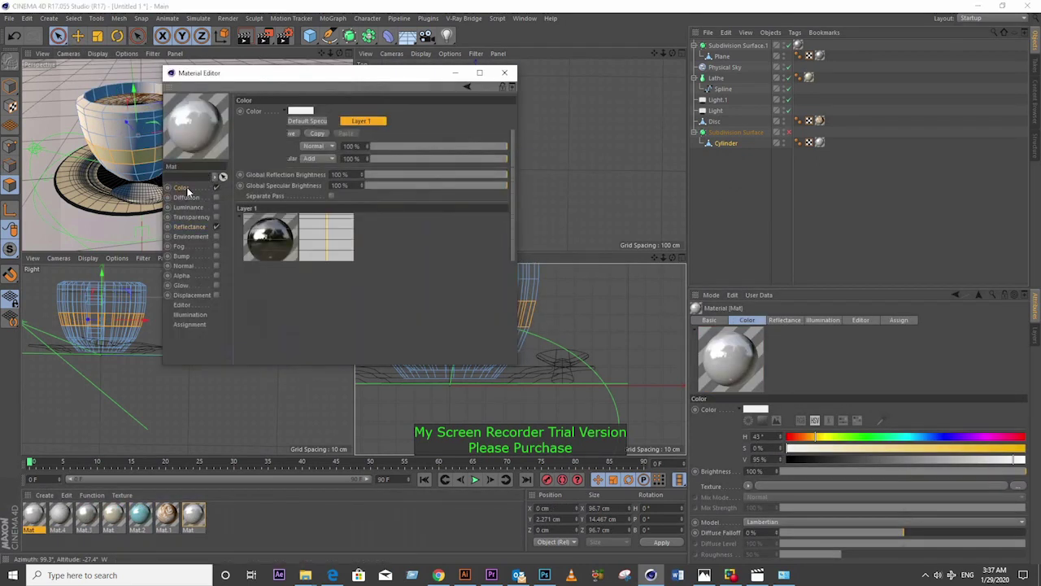
mouse_move(444, 139)
left_mouse_down()
mouse_move(432, 138)
mouse_move(472, 161)
left_mouse_up()
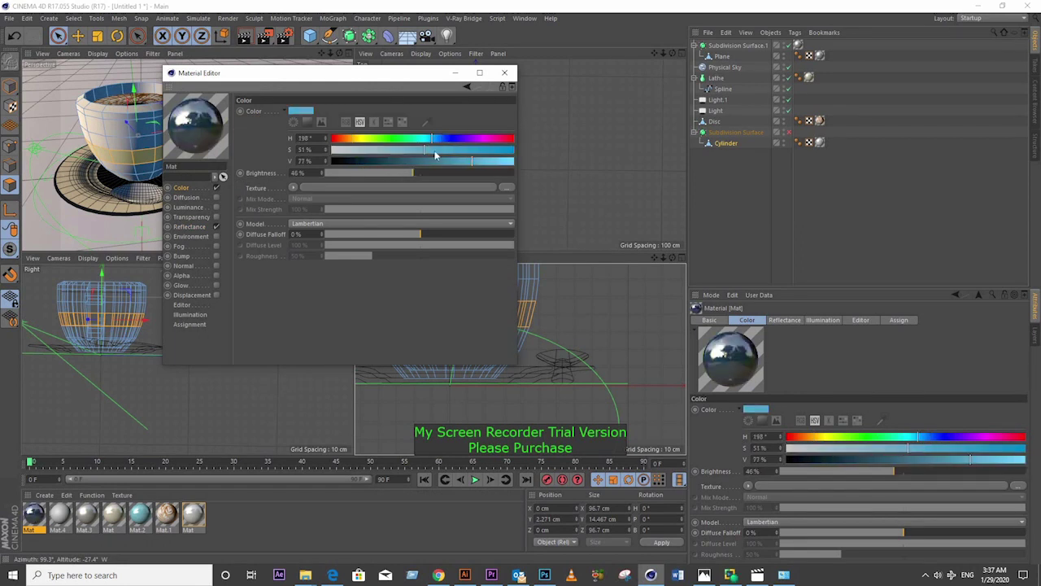
left_click_drag(413, 173, 538, 179)
left_click_drag(432, 138, 443, 137)
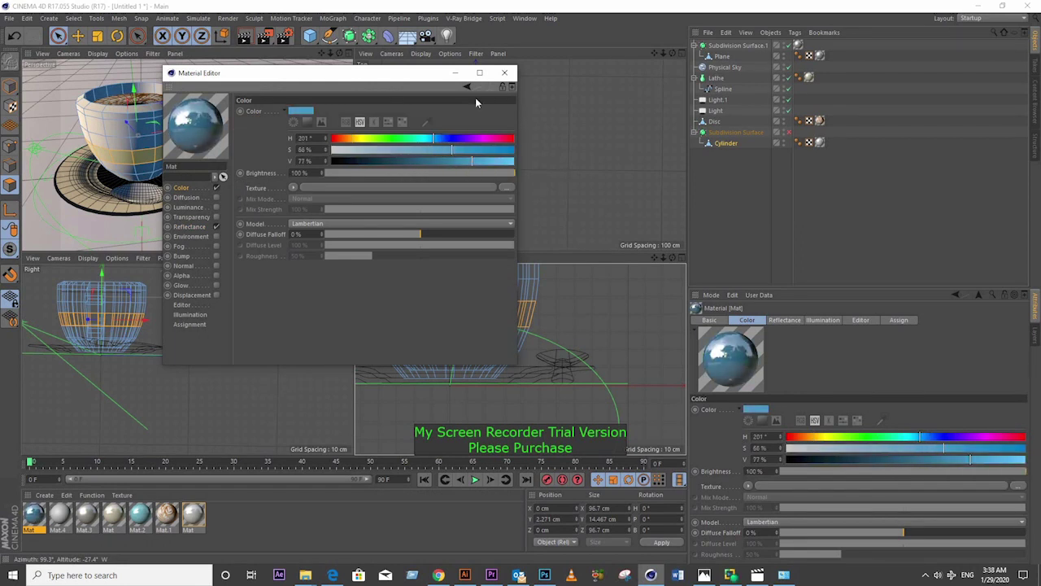
left_click(504, 72)
left_click_drag(32, 514, 204, 163)
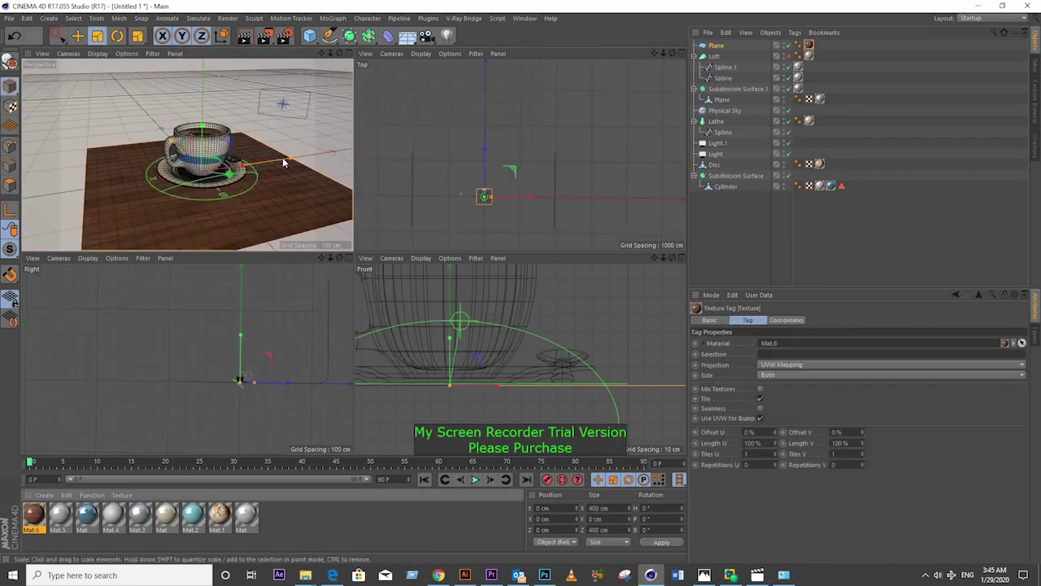
- Maximize the Perspective view, orbit to a close-up of the cup, saucer and spoon, and start a test render
scroll(284, 163, "up", 5)
middle_click(229, 206)
key("e")
left_click(597, 145)
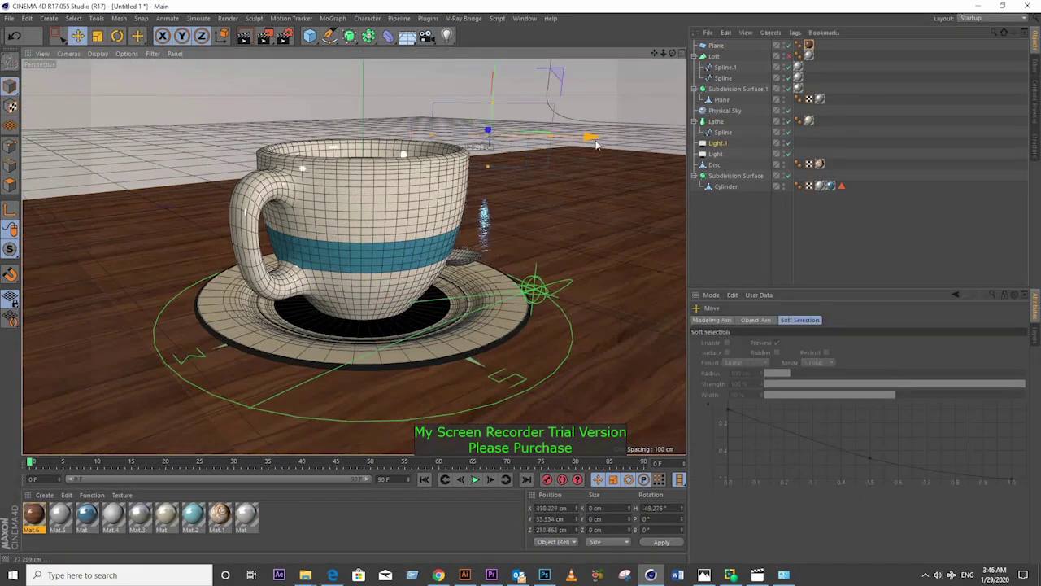
scroll(596, 145, "down", 5)
scroll(285, 162, "up", 5)
left_click(286, 167)
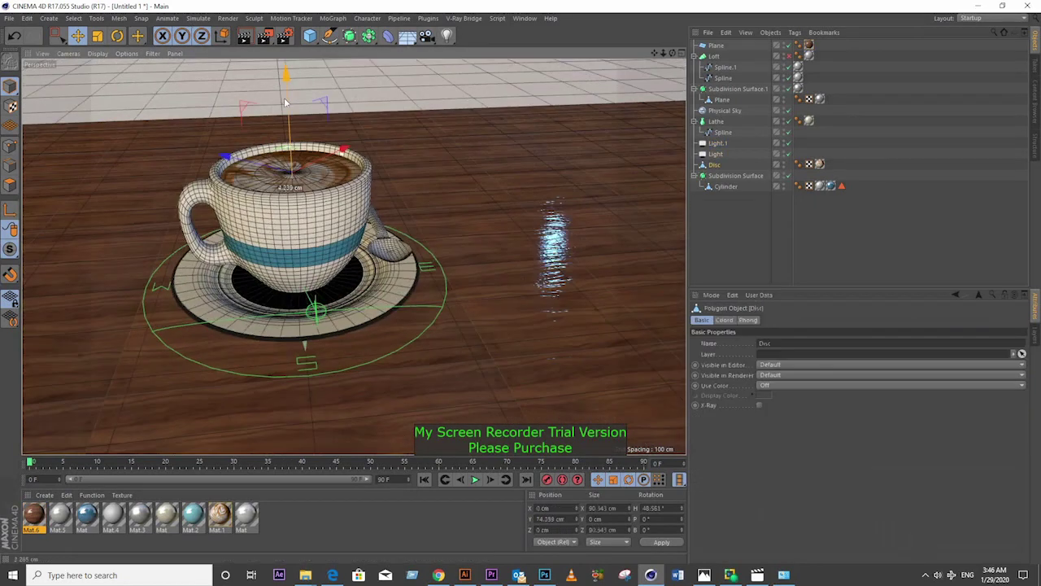
left_click_drag(285, 103, 349, 182, "alt")
key("shift+r")
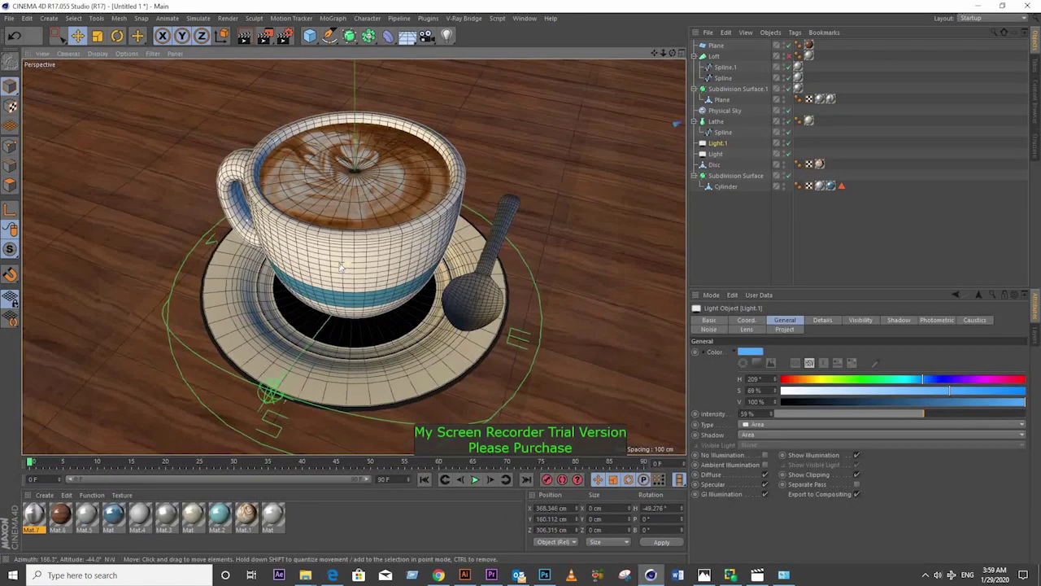
- Render the scene to the Picture Viewer and maximize the render window
key("shift+r")
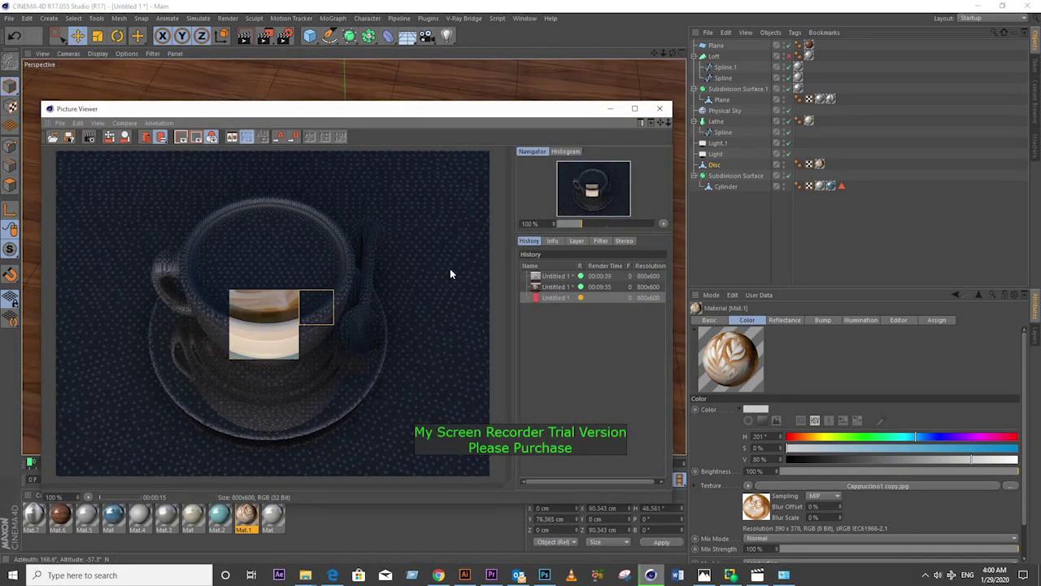
left_click_drag(325, 108, 411, 83)
left_click(720, 83)
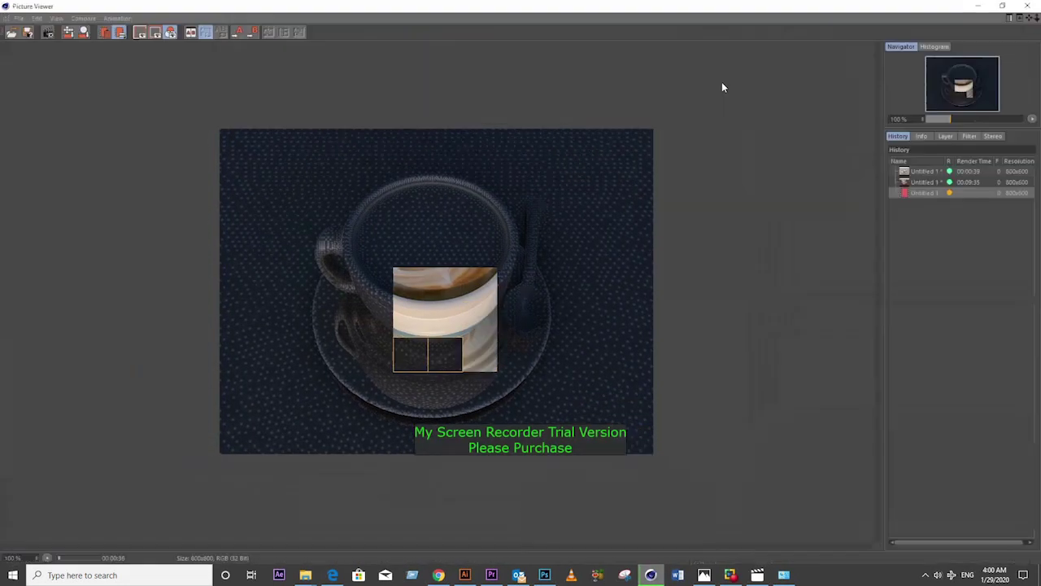